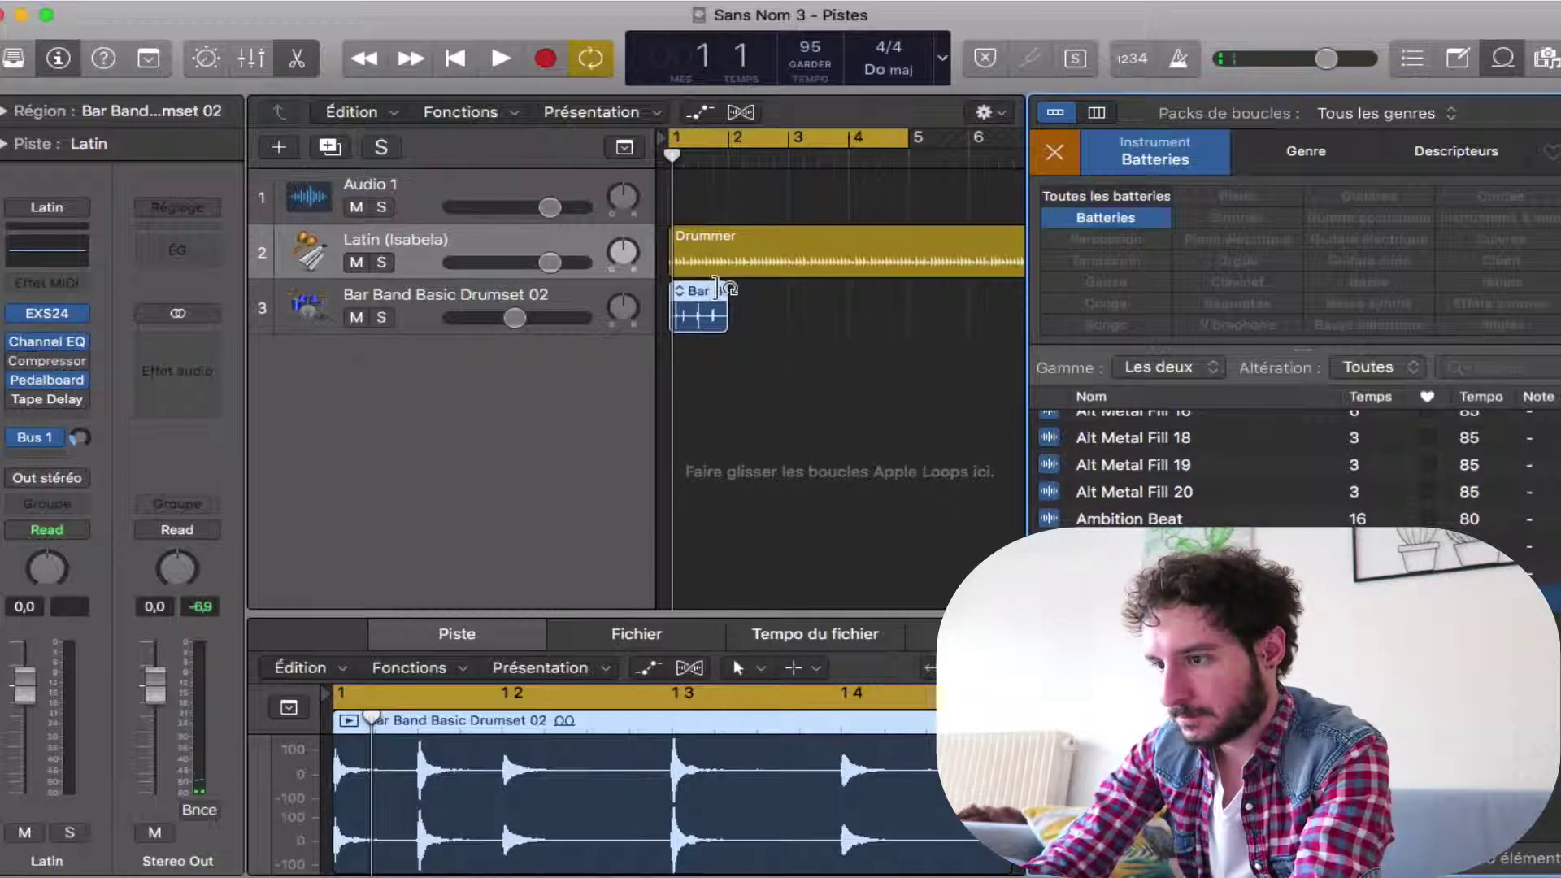
Play the cycle while lowering the Latin track's volume to -2.7 dB and slightly raising the Bar Band Basic Drumset 02 track
{"action": "key", "text": "space"}
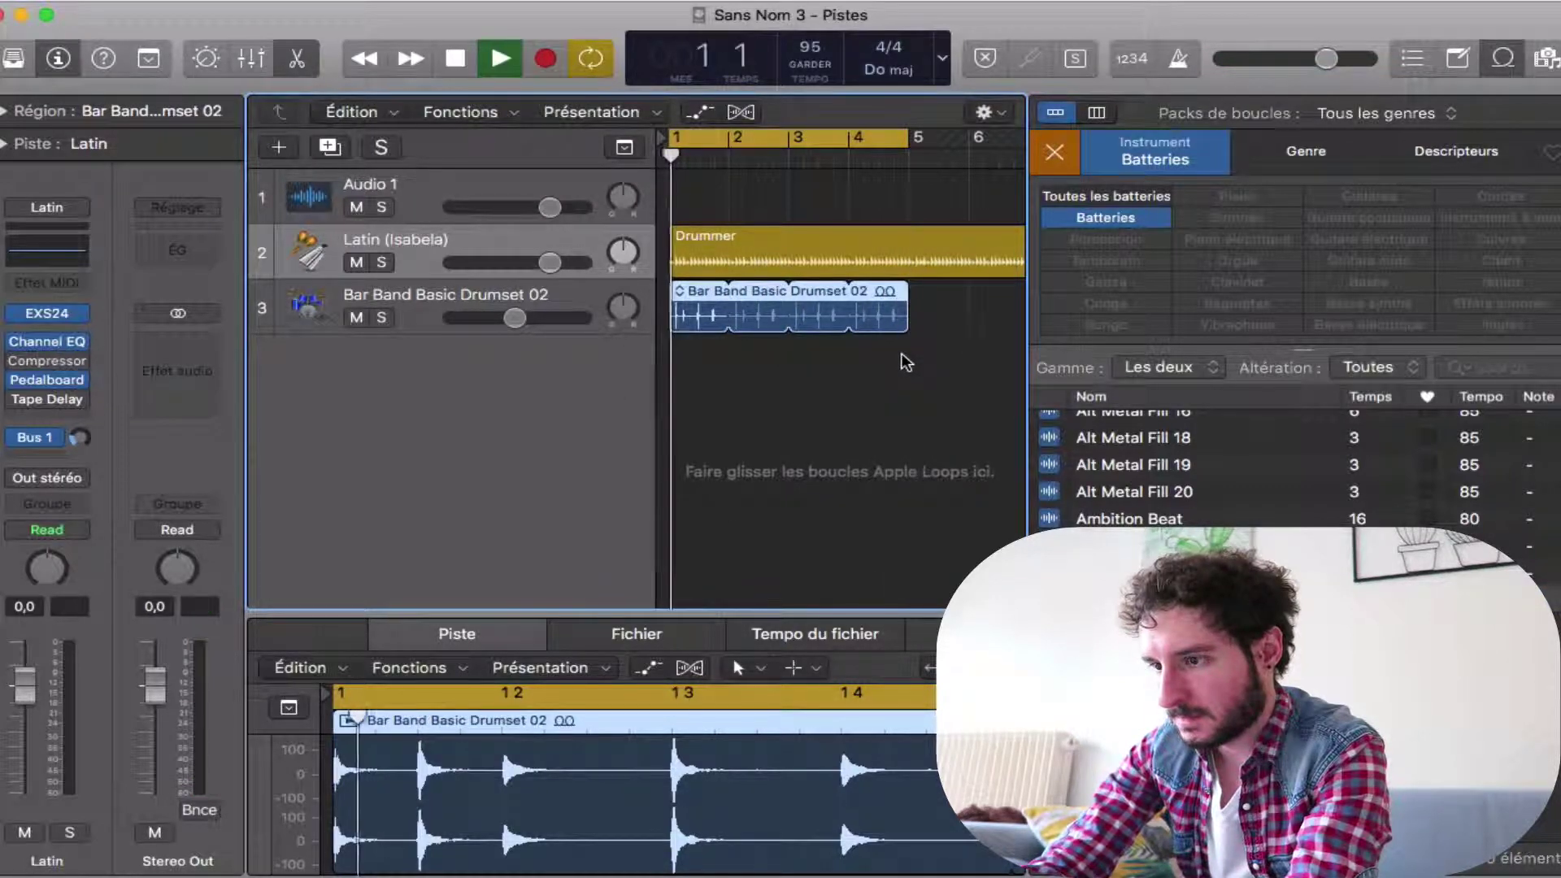
{"action": "left_click_drag", "start_coordinate": [549, 262], "coordinate": [534, 262]}
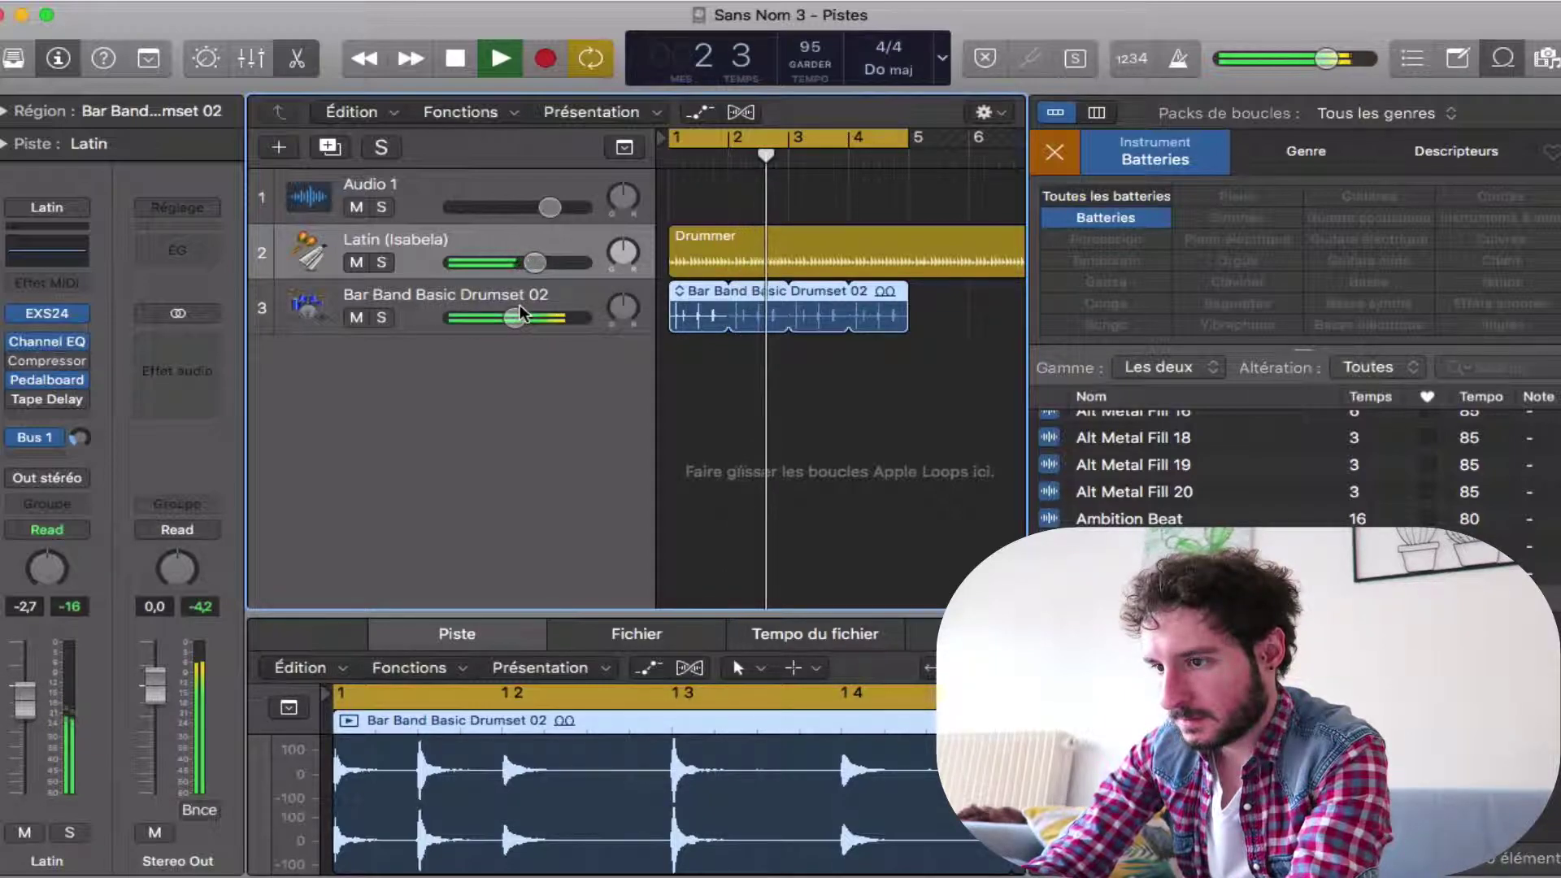
{"action": "left_click_drag", "start_coordinate": [518, 316], "coordinate": [522, 317]}
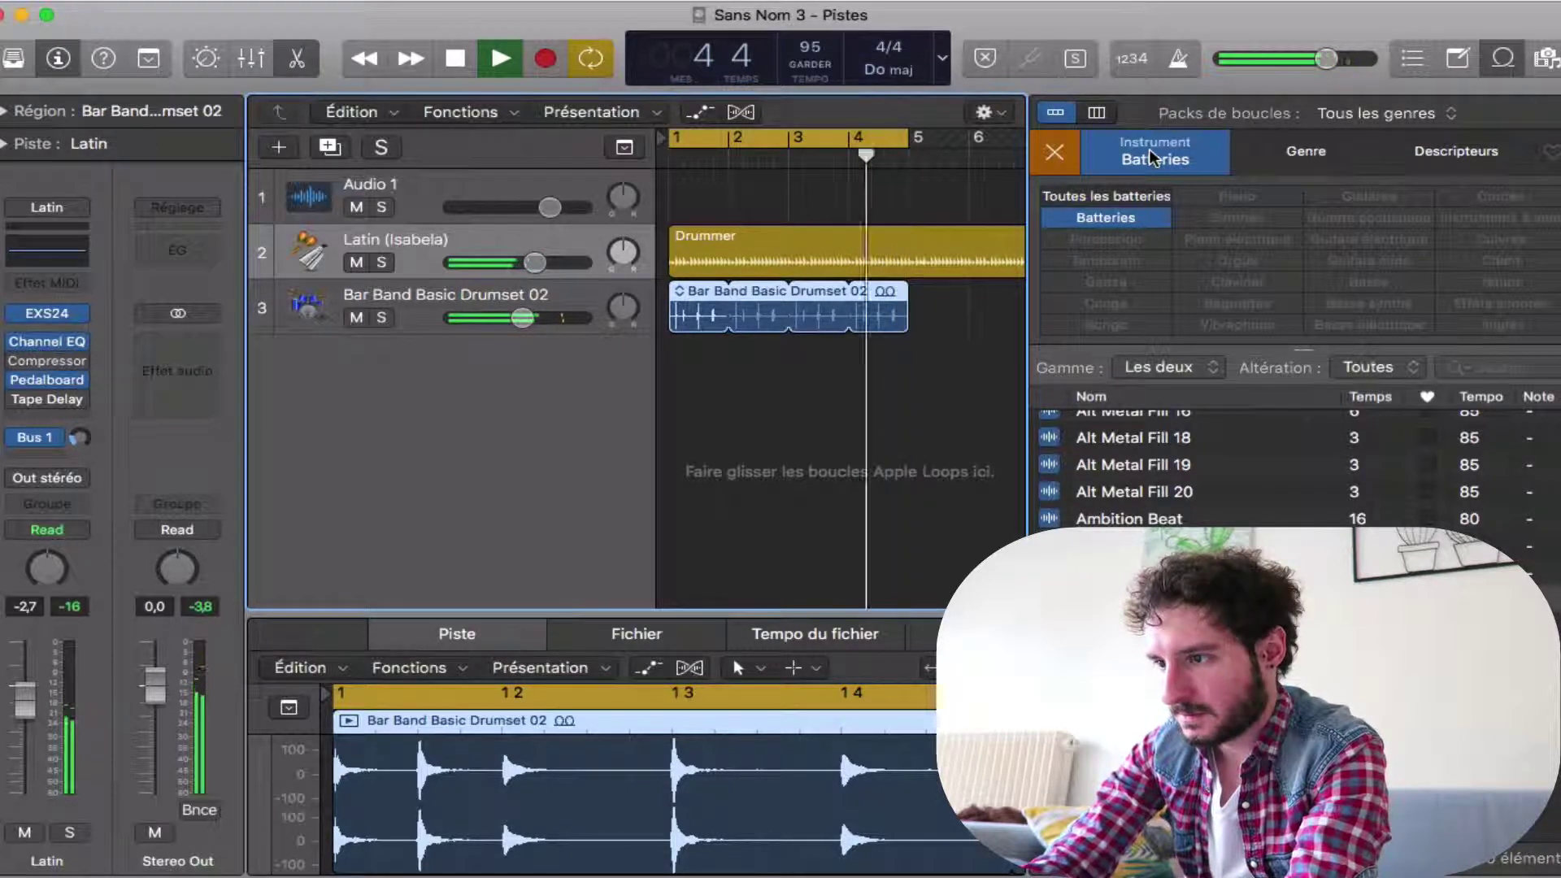
{"action": "key", "text": "space"}
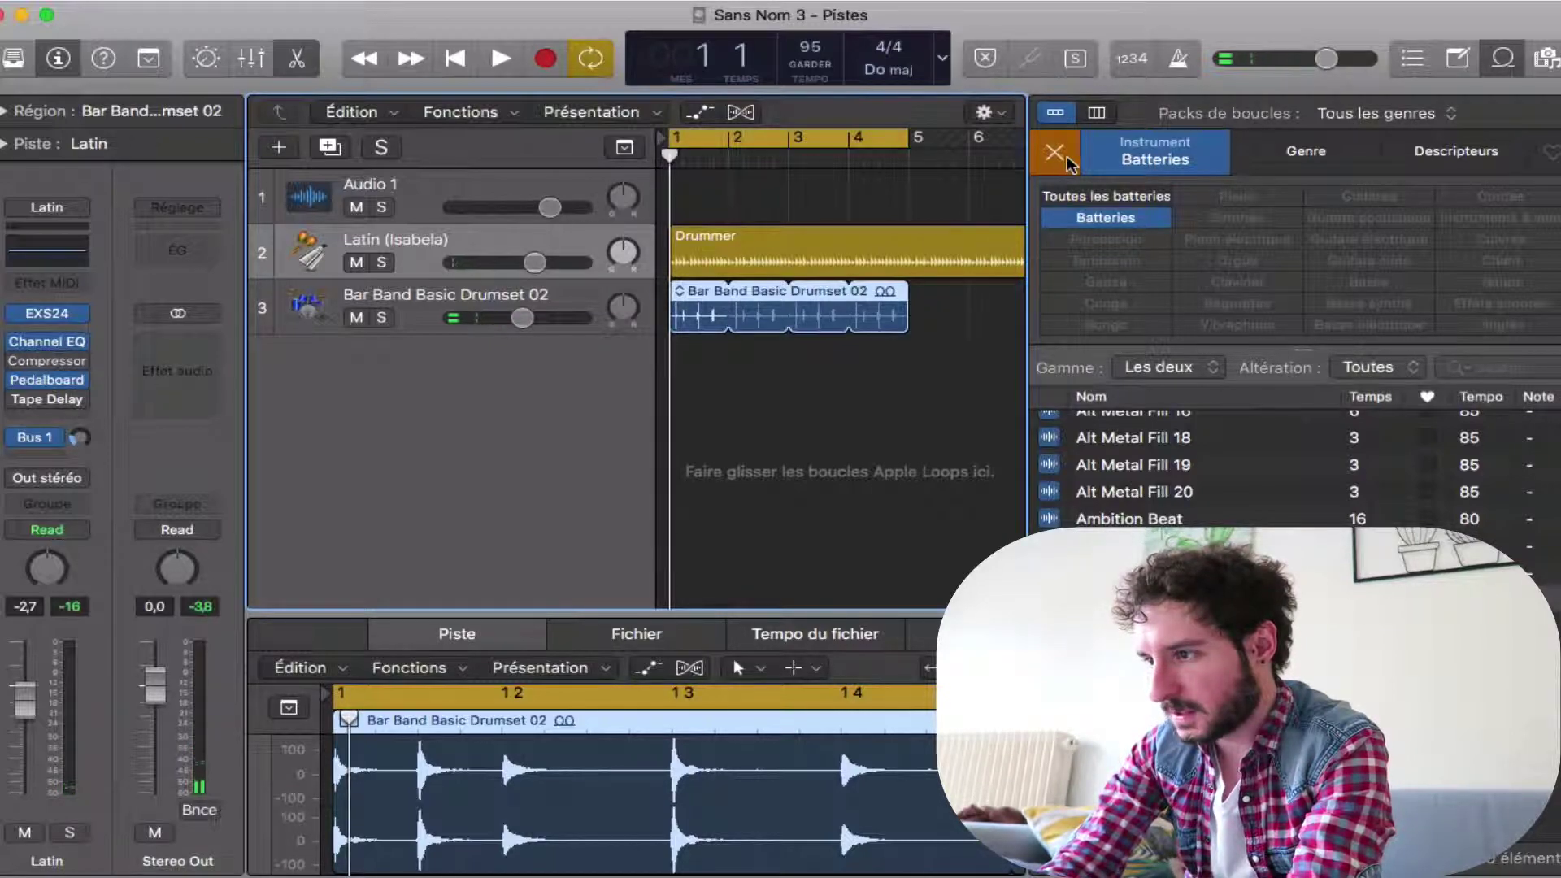
Add the Jessi Melody 18 vocal loop from the Chant category on a new track at bar 1 and lower its volume during playback
{"action": "left_click", "coordinate": [1501, 260]}
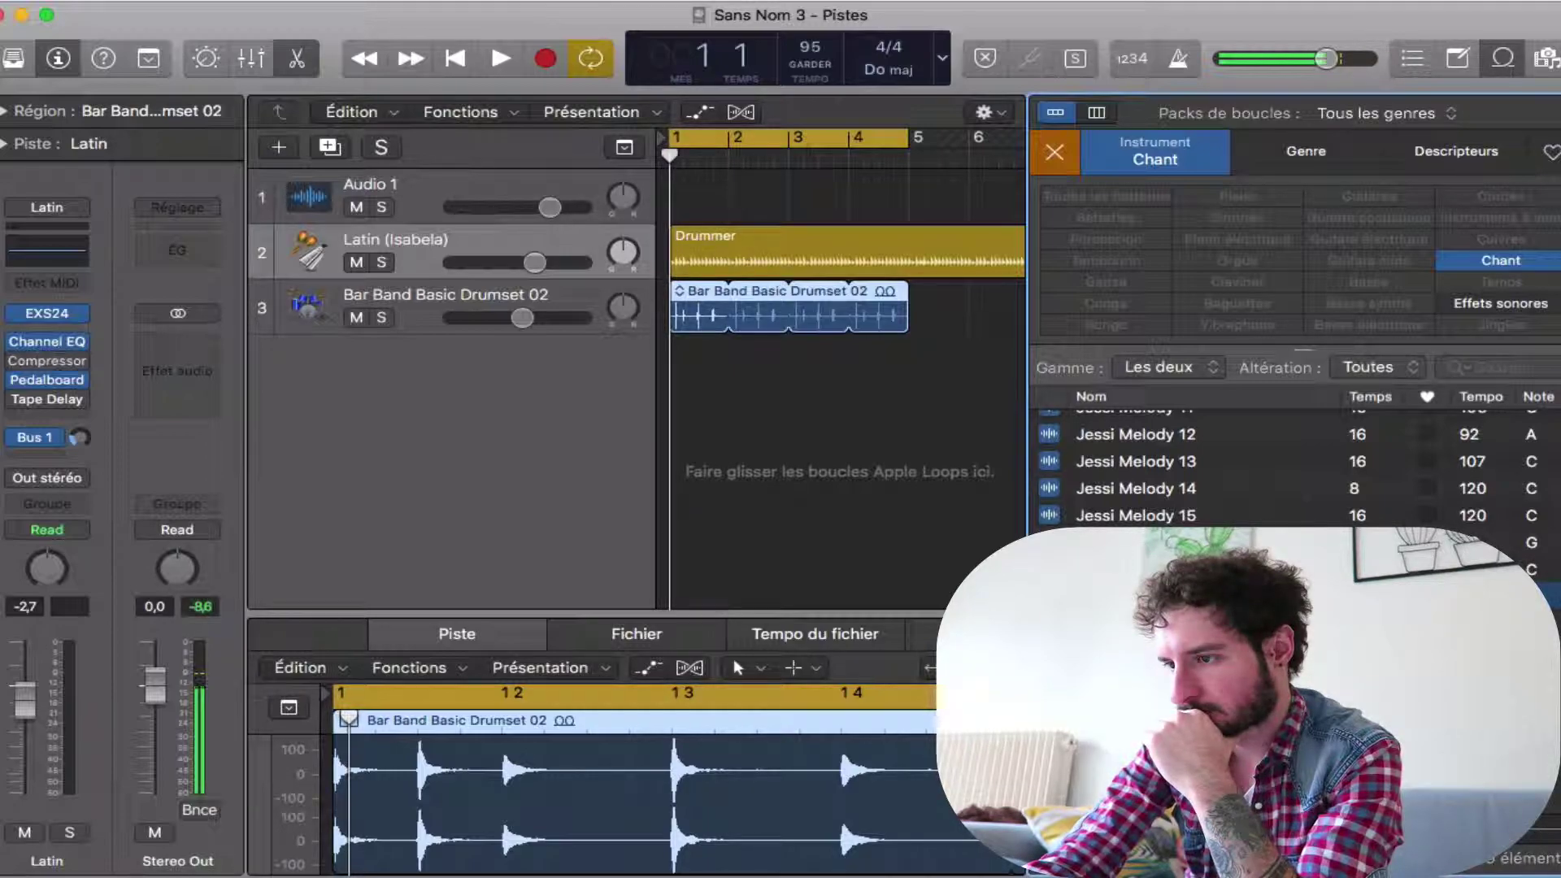
{"action": "left_click_drag", "start_coordinate": [1138, 596], "coordinate": [671, 406]}
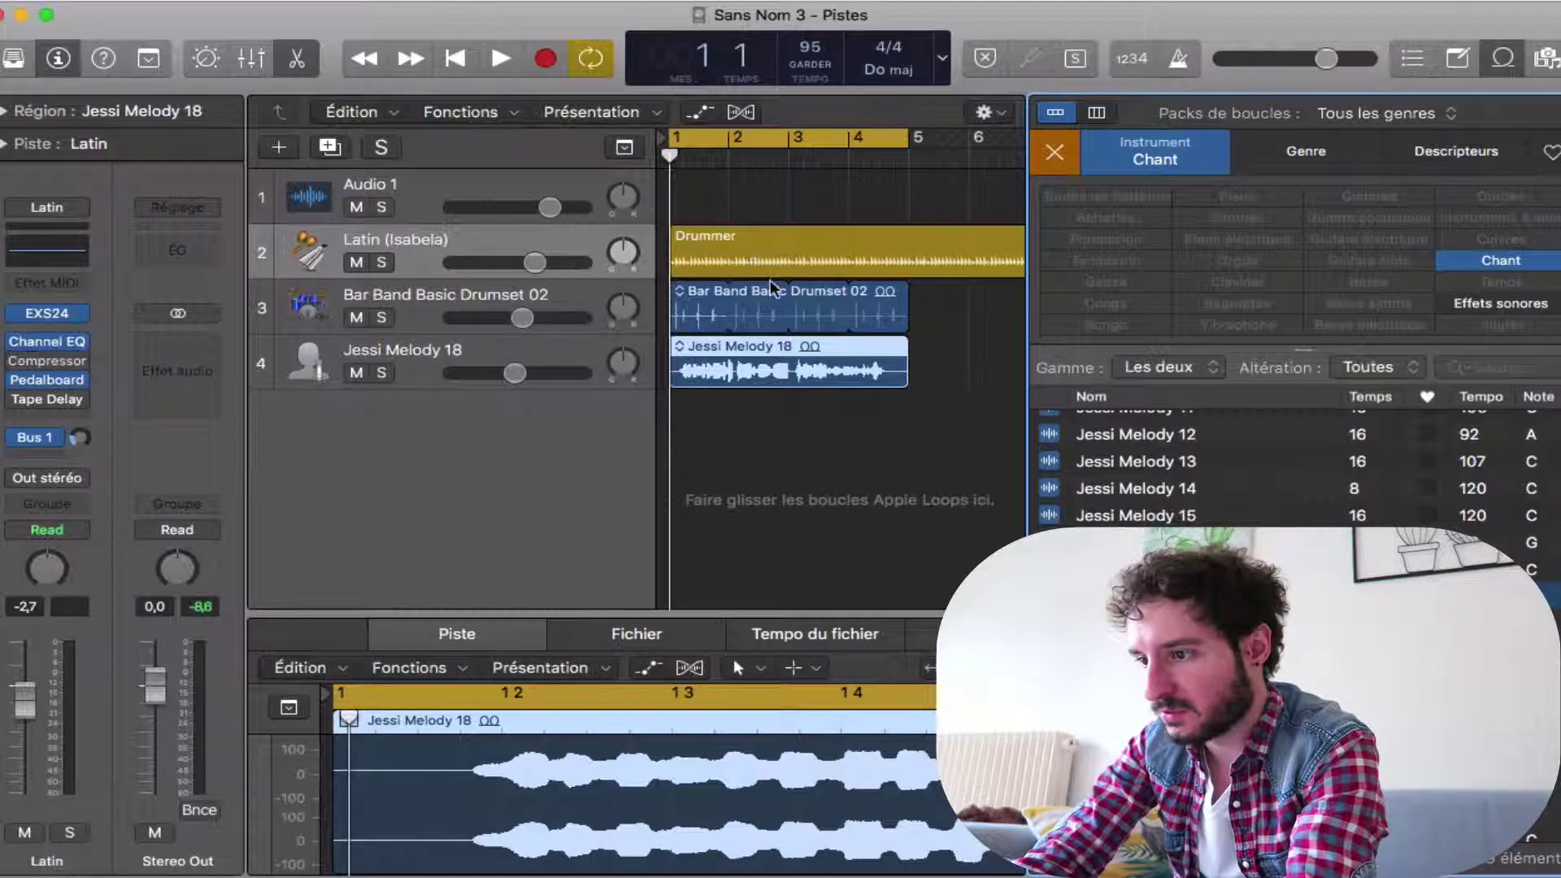
{"action": "left_click", "coordinate": [511, 373]}
{"action": "key", "text": "space"}
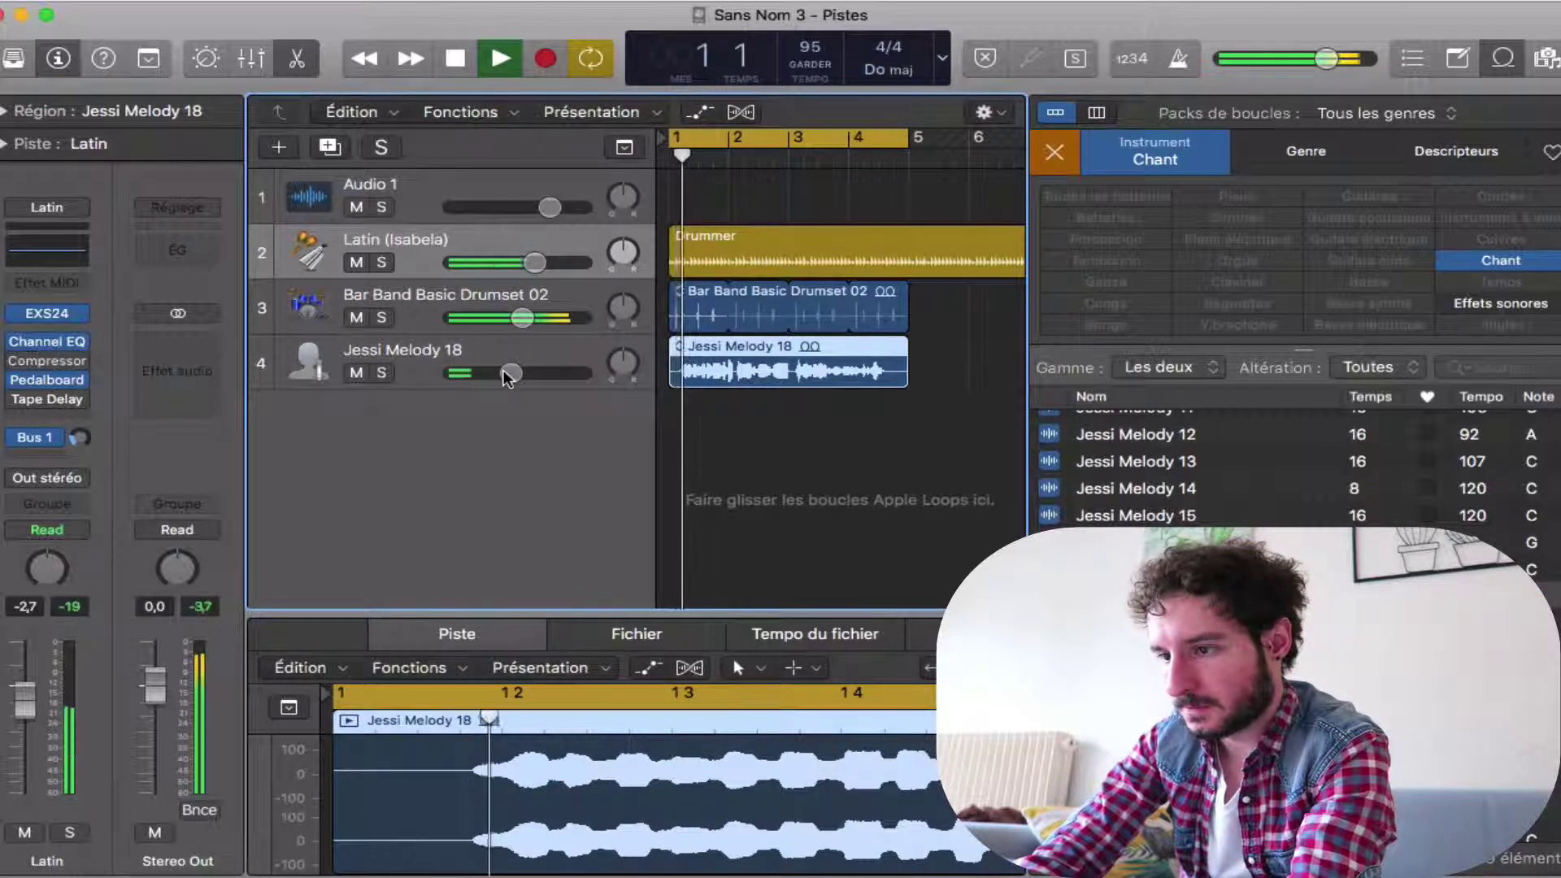
{"action": "left_click_drag", "start_coordinate": [507, 373], "coordinate": [487, 376]}
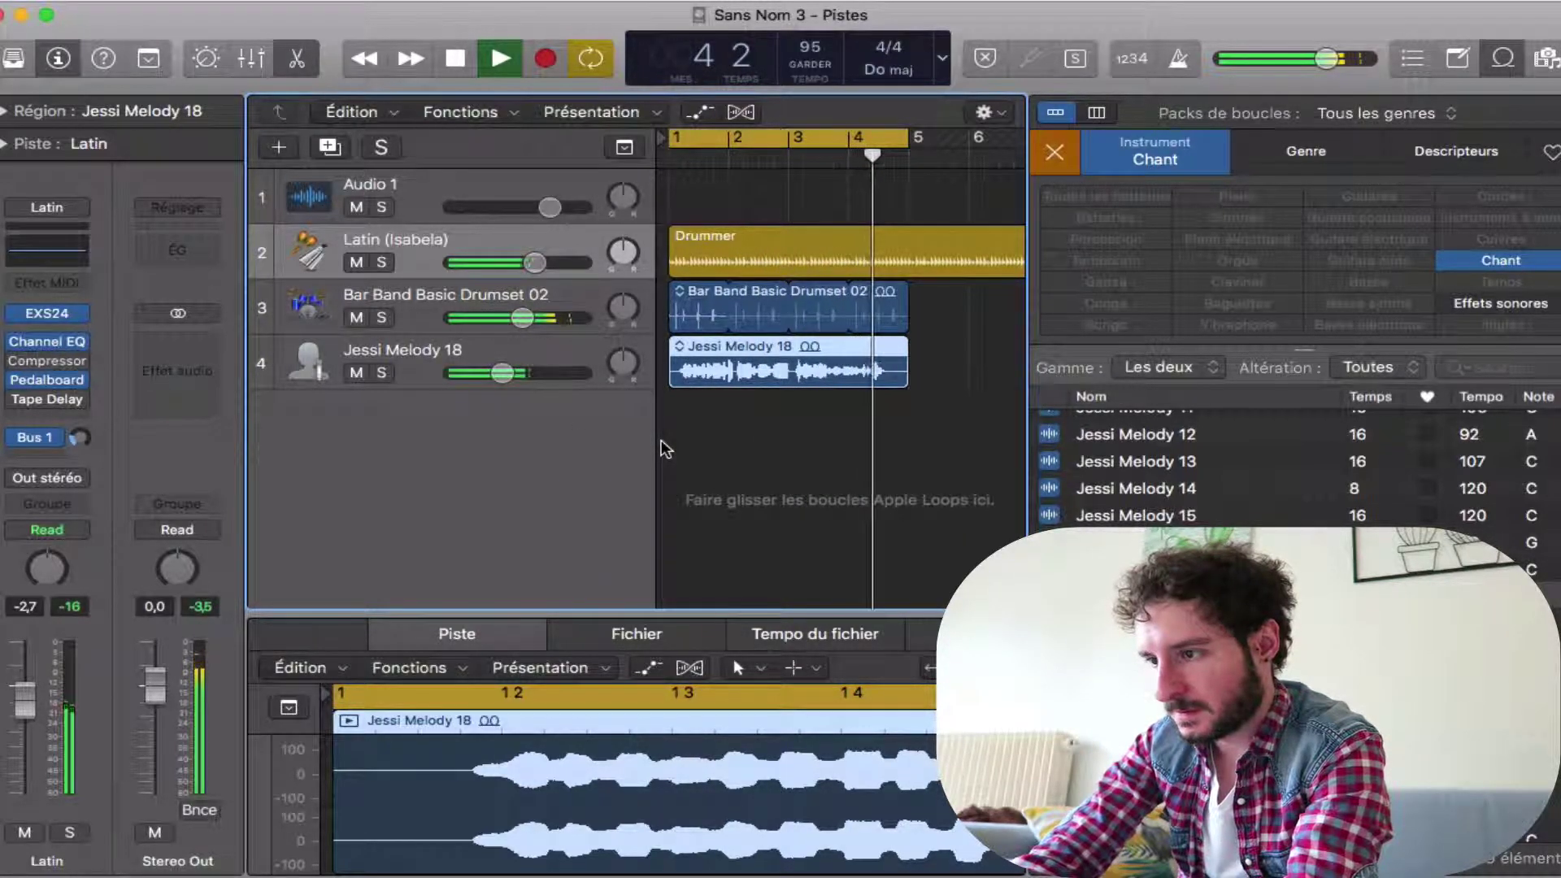
{"action": "key", "text": "space"}
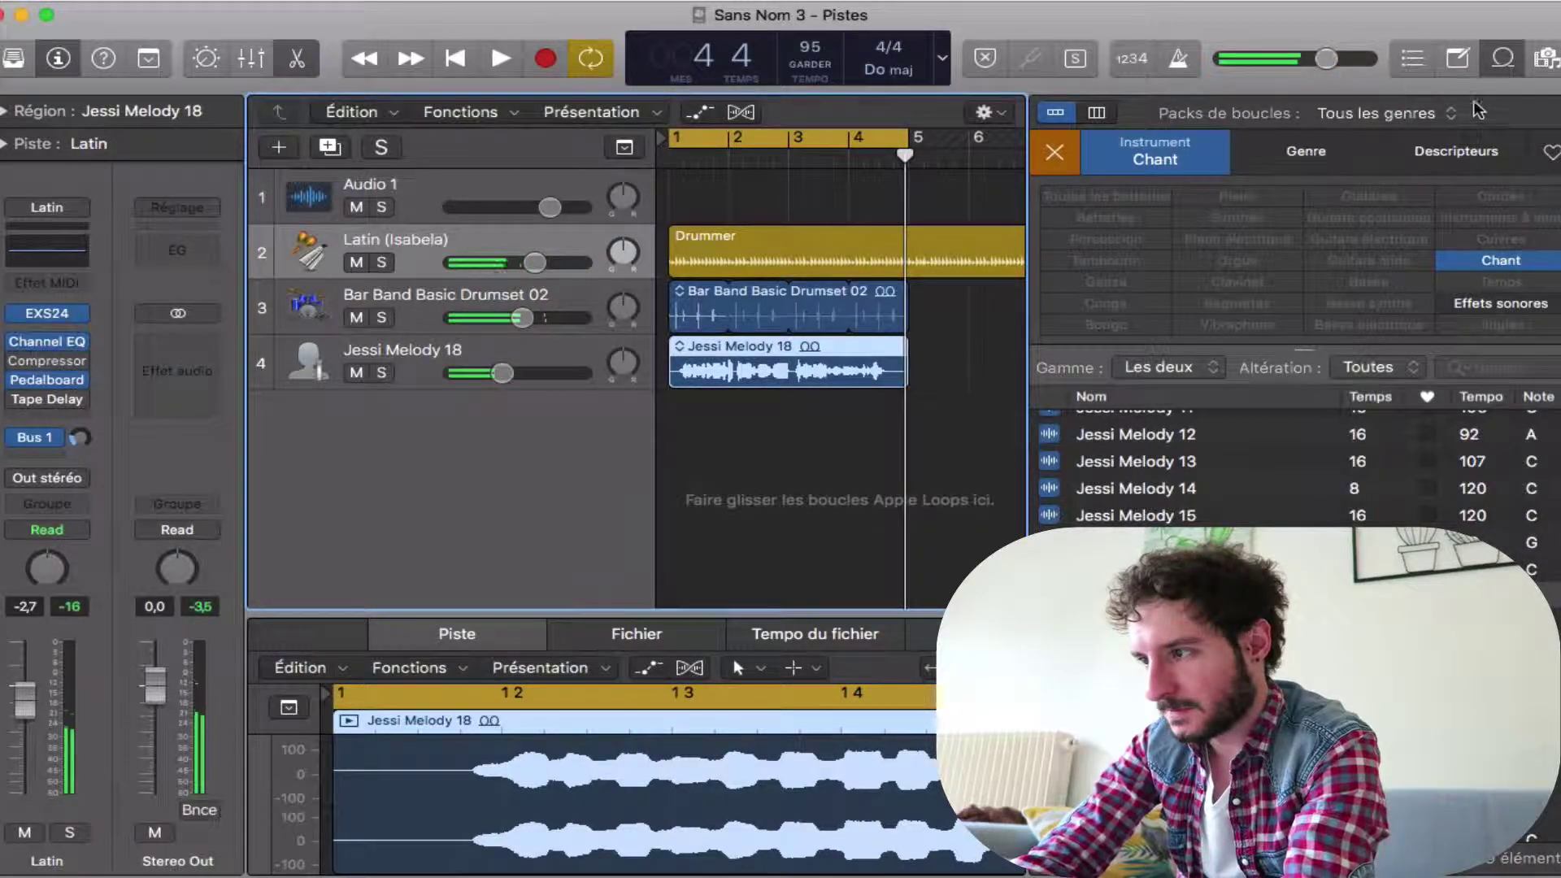
Close the loop browser and enable Flex on the Jessi Melody 18 track in Flex Pitch mode
{"action": "key", "text": "o"}
{"action": "left_click", "coordinate": [475, 356]}
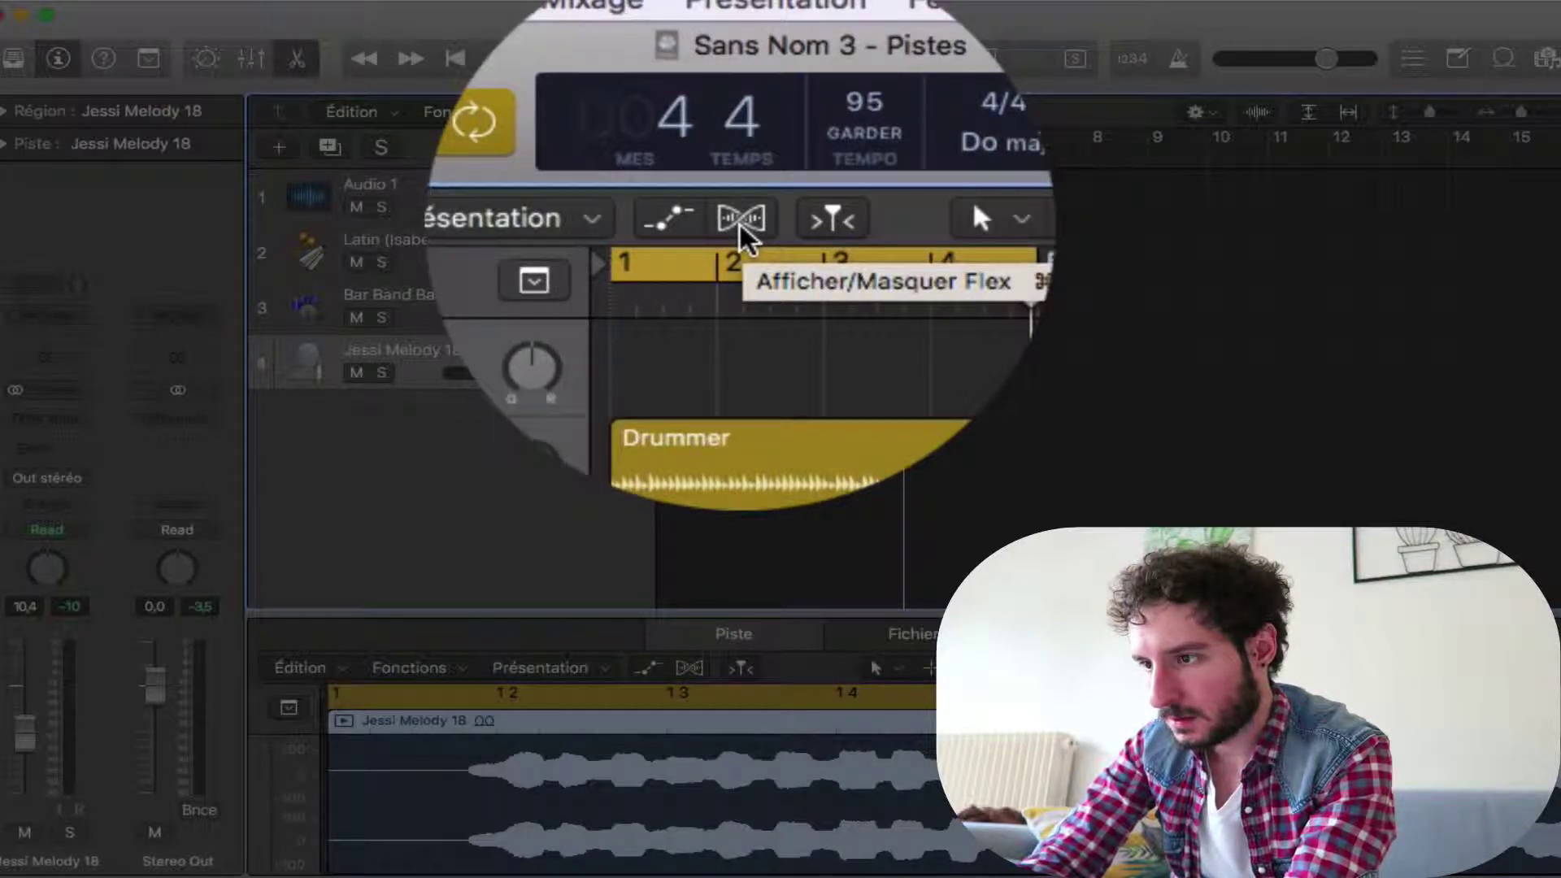
{"action": "left_click", "coordinate": [741, 223]}
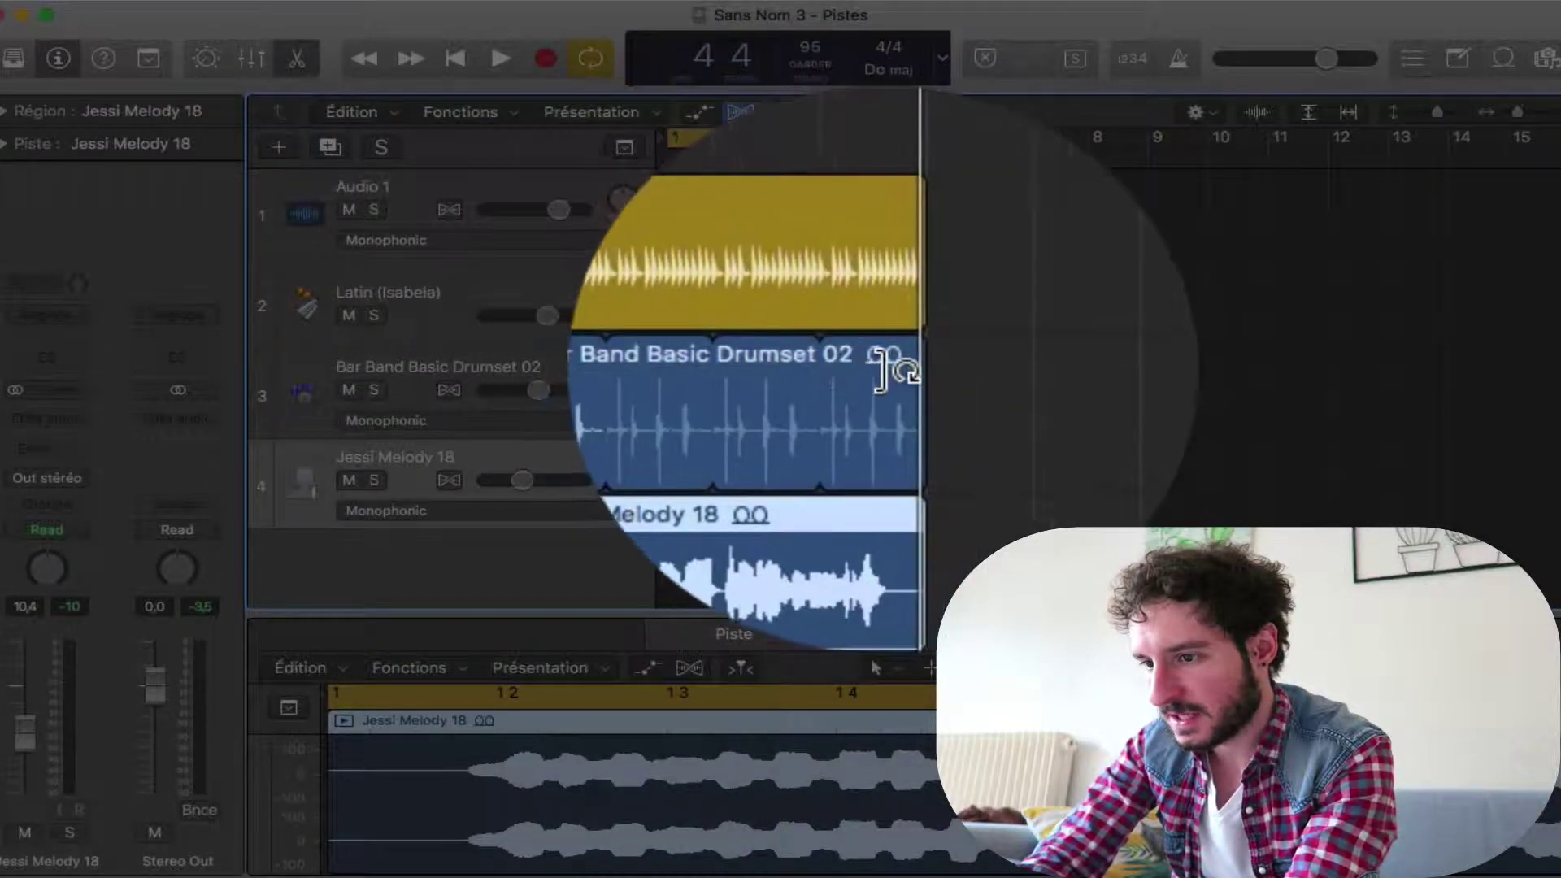
{"action": "left_click", "coordinate": [508, 505]}
{"action": "left_click", "coordinate": [488, 415]}
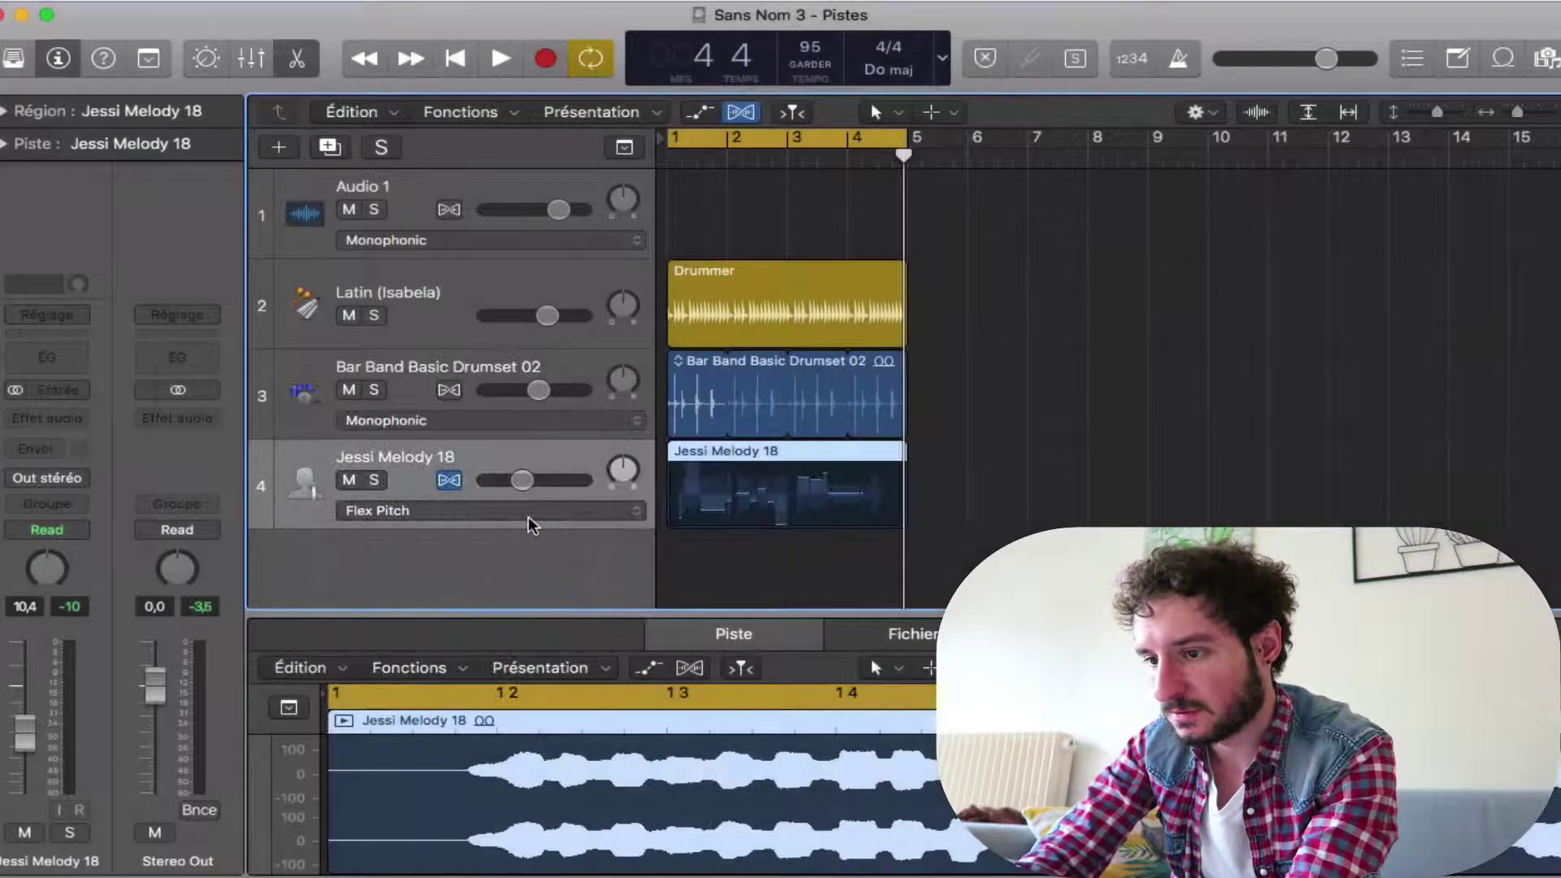
Set all notes of the Jessi Melody 18 region to perfect pitch (Tout régler sur la tonalité parfaite) and play back the result
{"action": "key", "text": "z"}
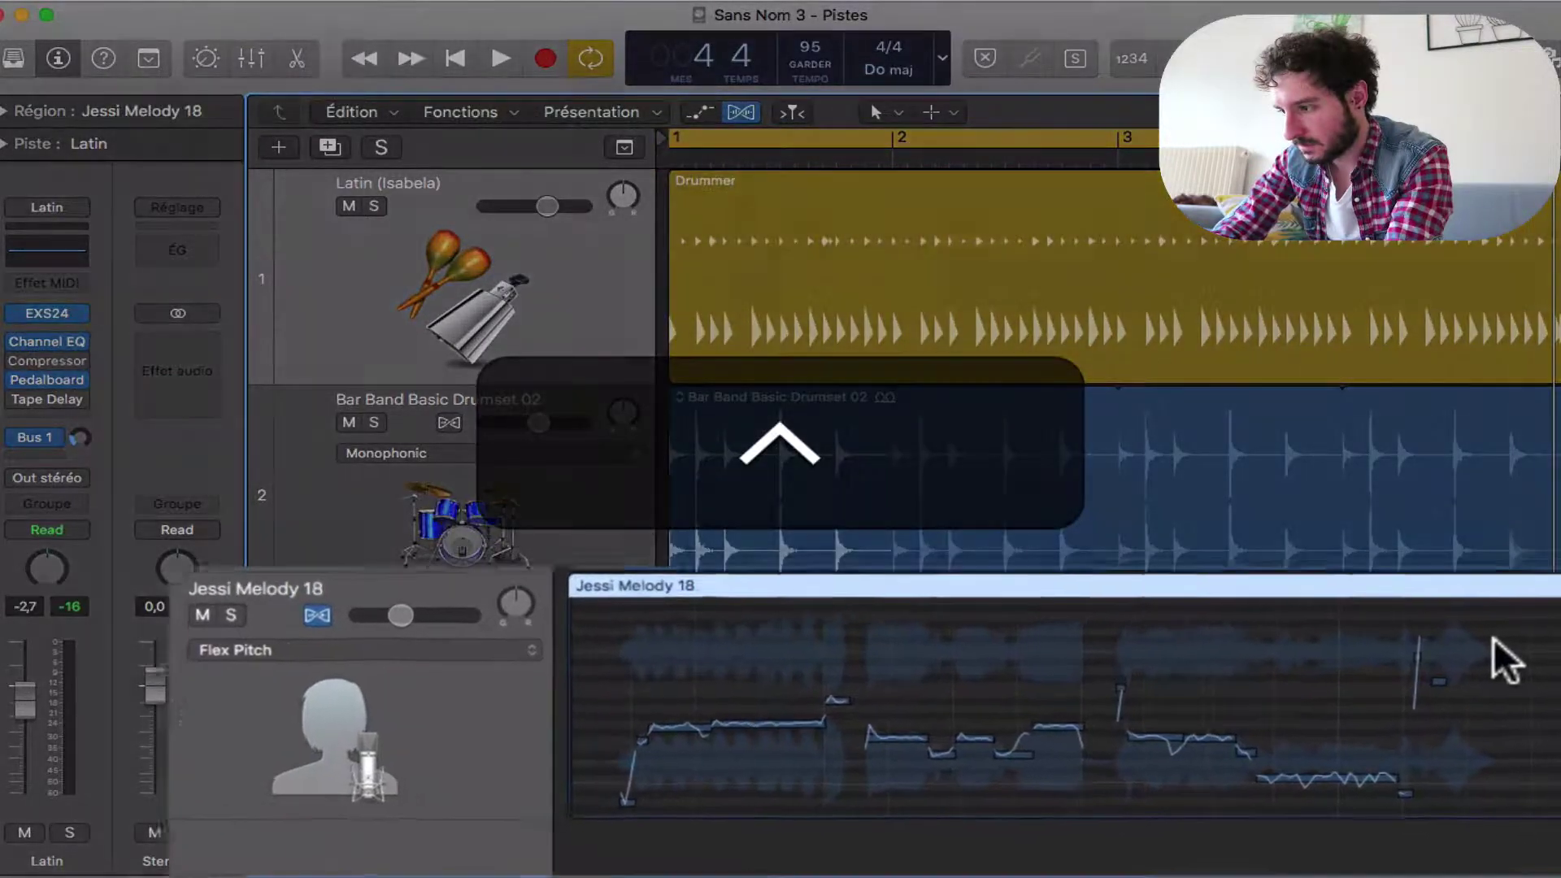
{"action": "left_click_drag", "start_coordinate": [1484, 636], "coordinate": [482, 800]}
{"action": "key", "text": "ctrl"}
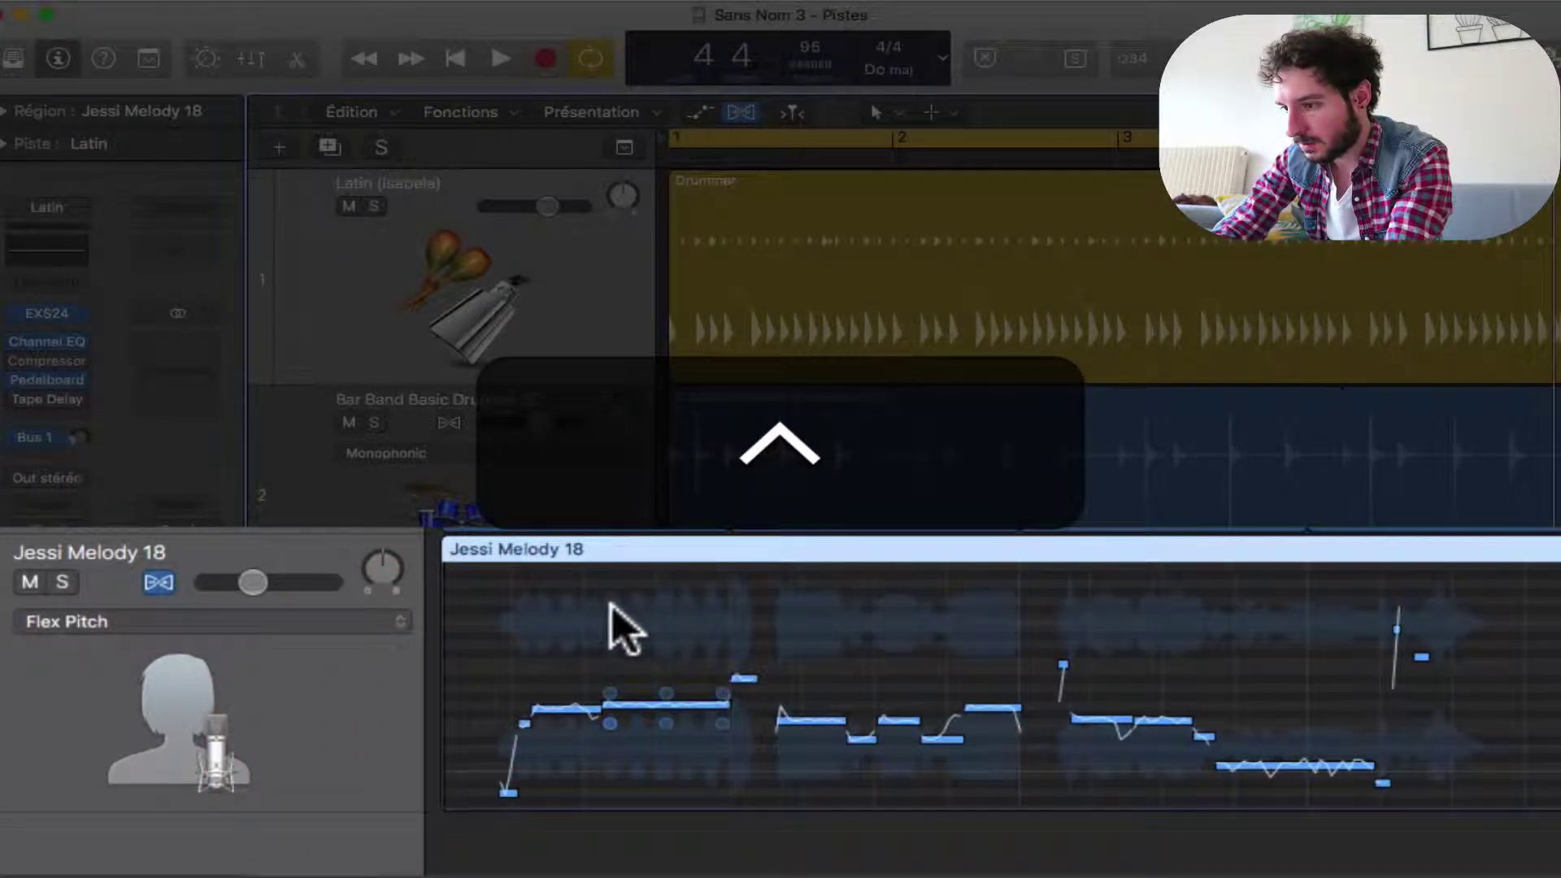
{"action": "left_click", "coordinate": [616, 607], "text": "ctrl"}
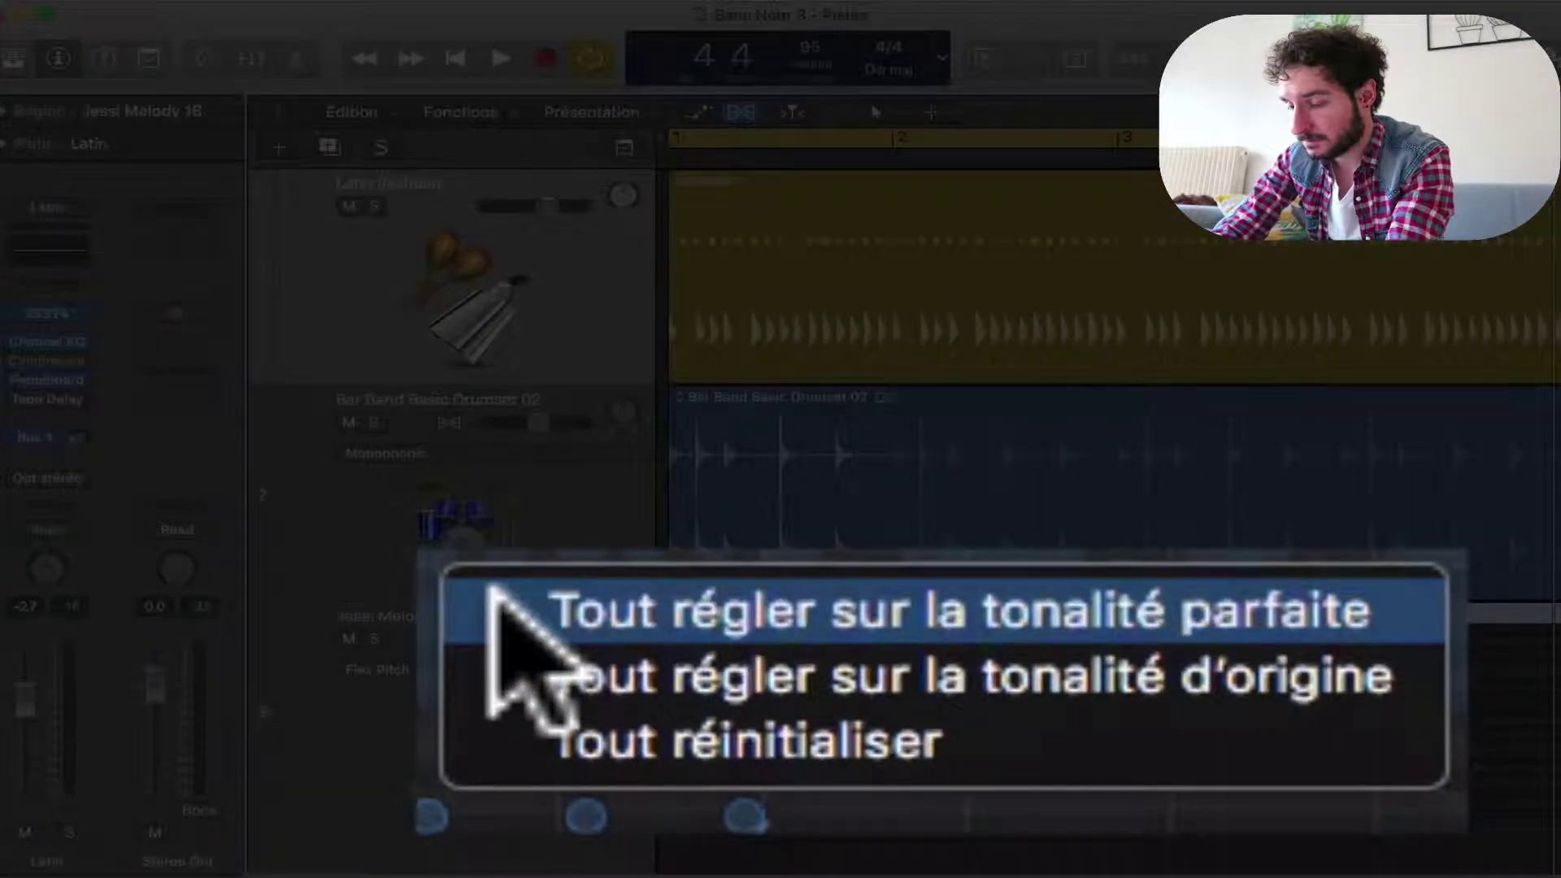
{"action": "left_click", "coordinate": [523, 612]}
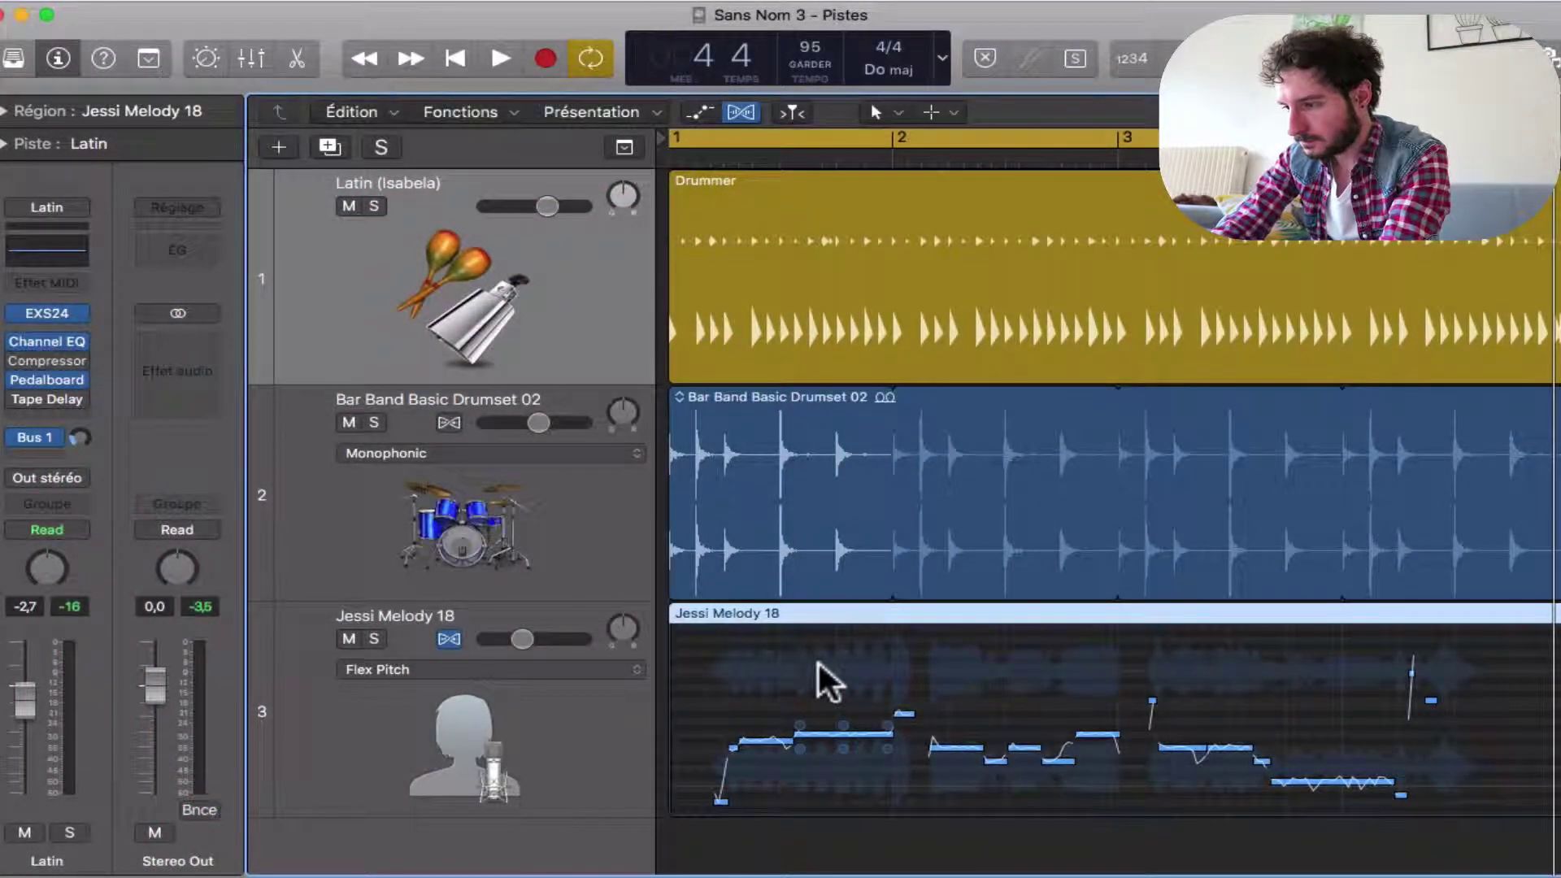
{"action": "left_click", "coordinate": [705, 737]}
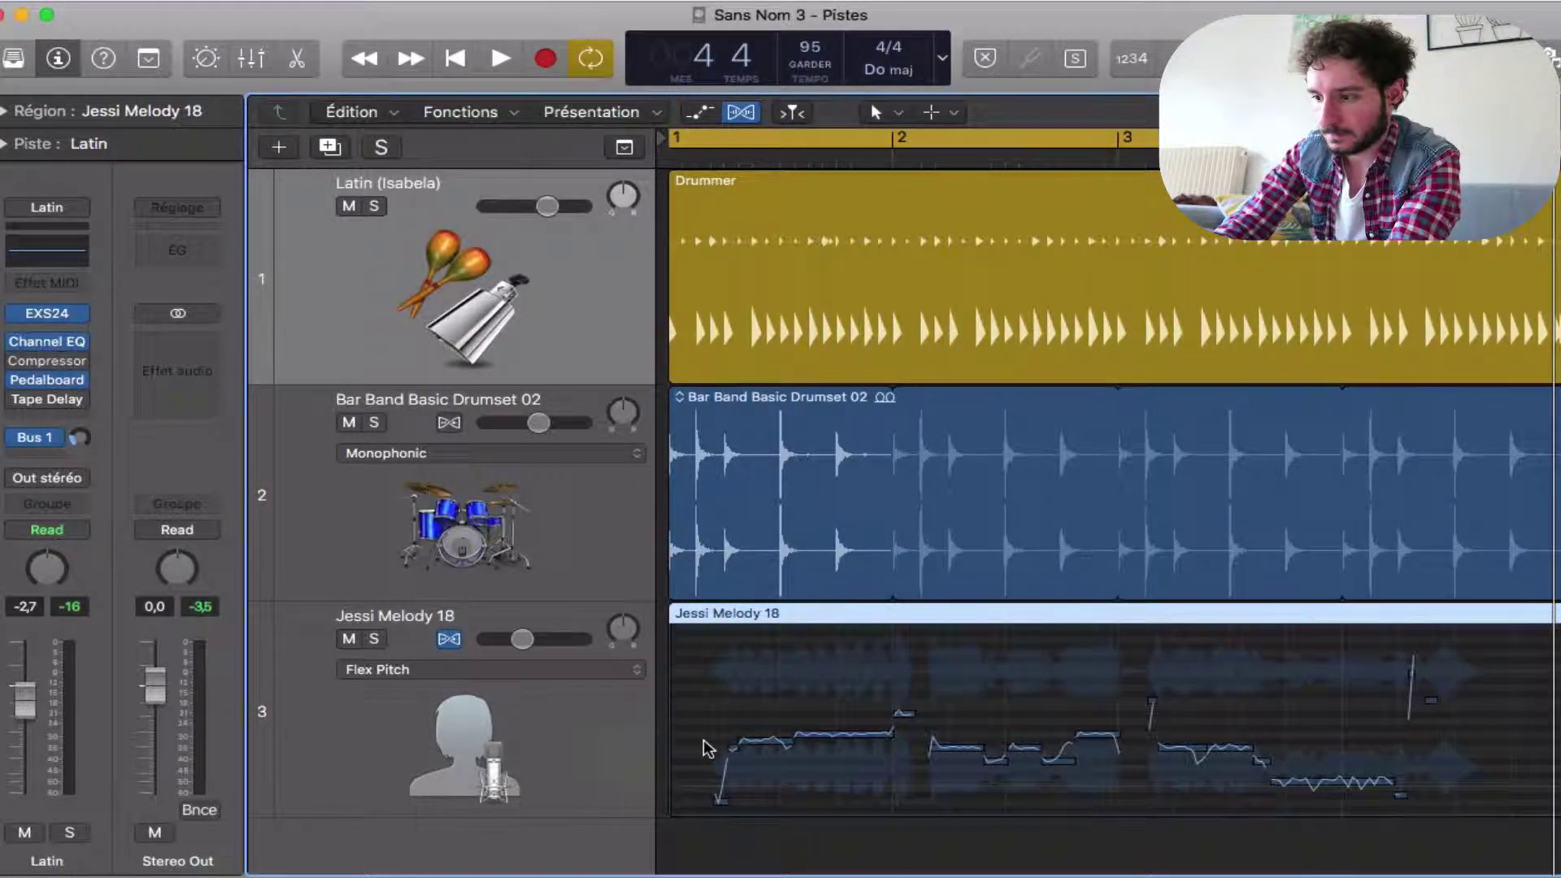
{"action": "key", "text": "space"}
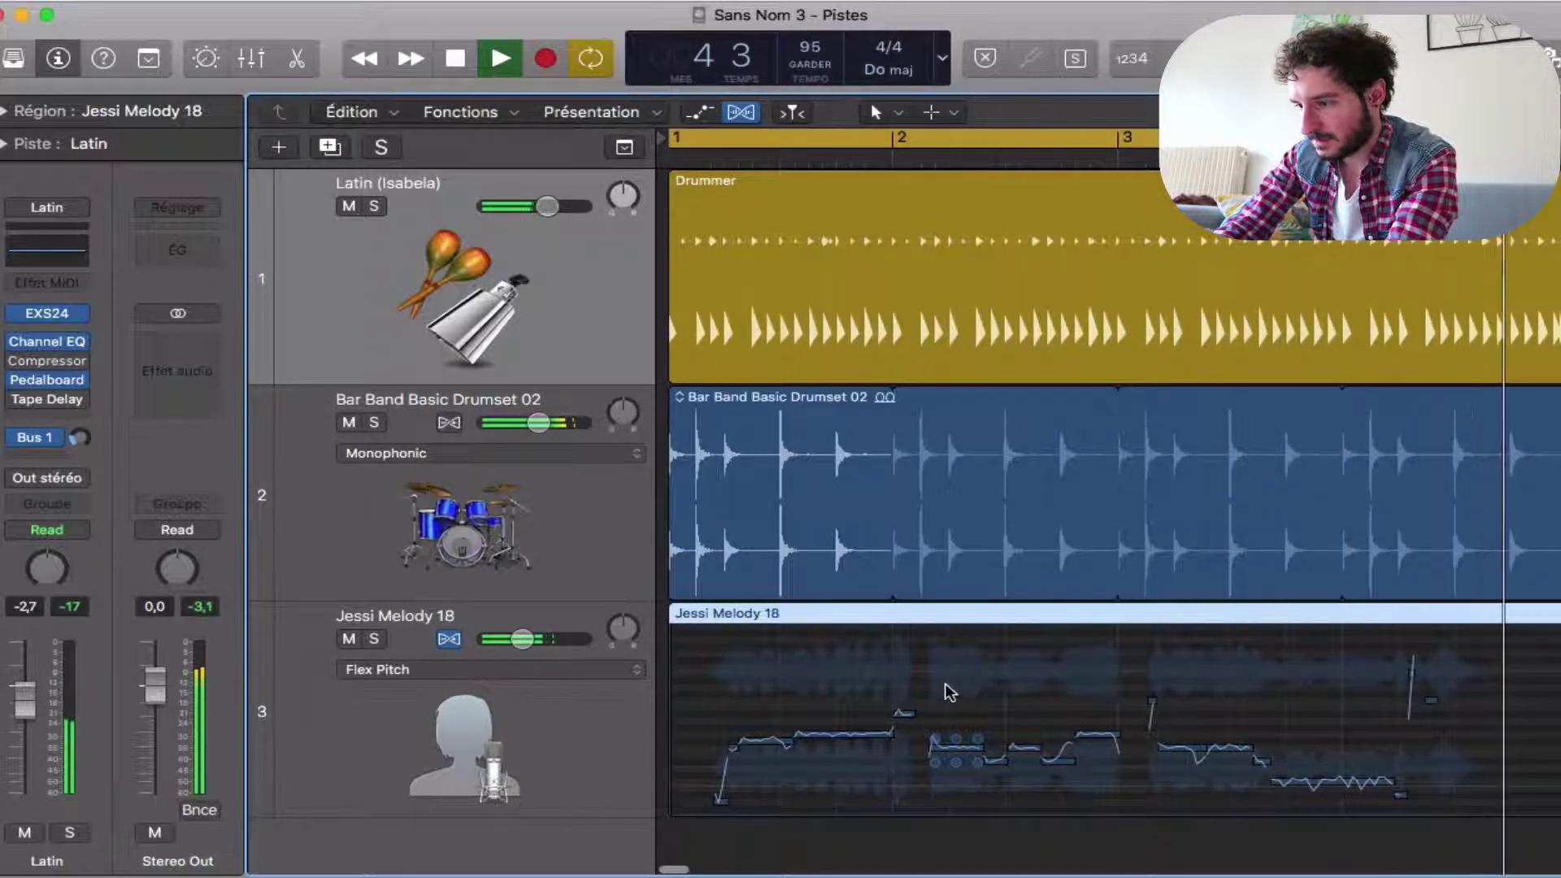
{"action": "key", "text": "space"}
Flatten the vibrato of all Jessi Melody 18 notes at once and play back the region
{"action": "scroll", "coordinate": [943, 690], "scroll_direction": "up", "scroll_amount": 3}
{"action": "scroll", "coordinate": [943, 690], "scroll_direction": "down", "scroll_amount": 5}
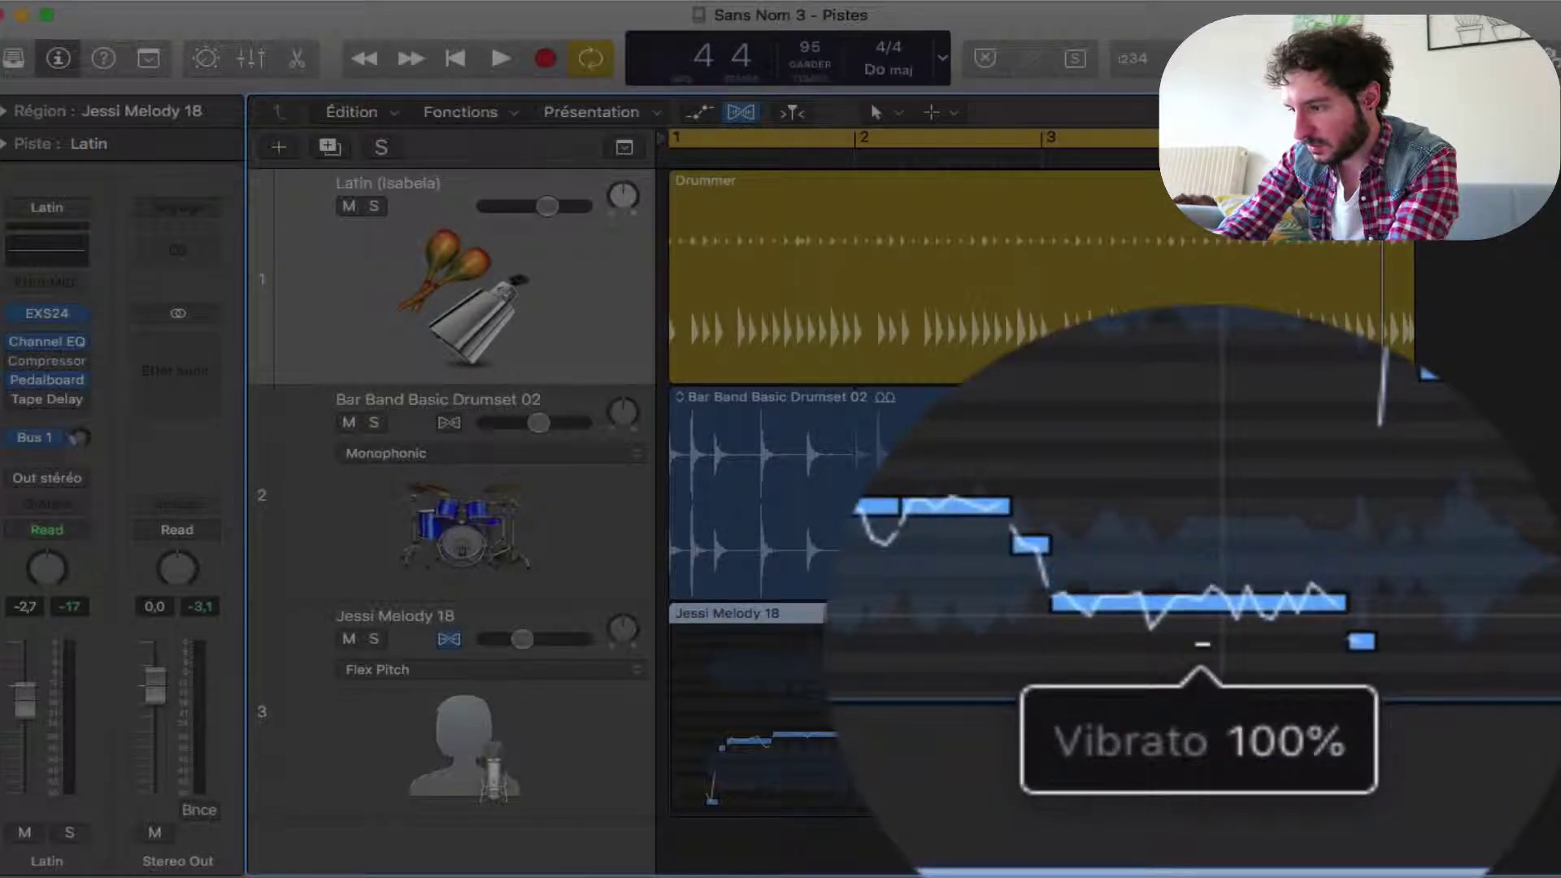
{"action": "left_click_drag", "start_coordinate": [1202, 645], "coordinate": [1202, 807]}
{"action": "key", "text": "space"}
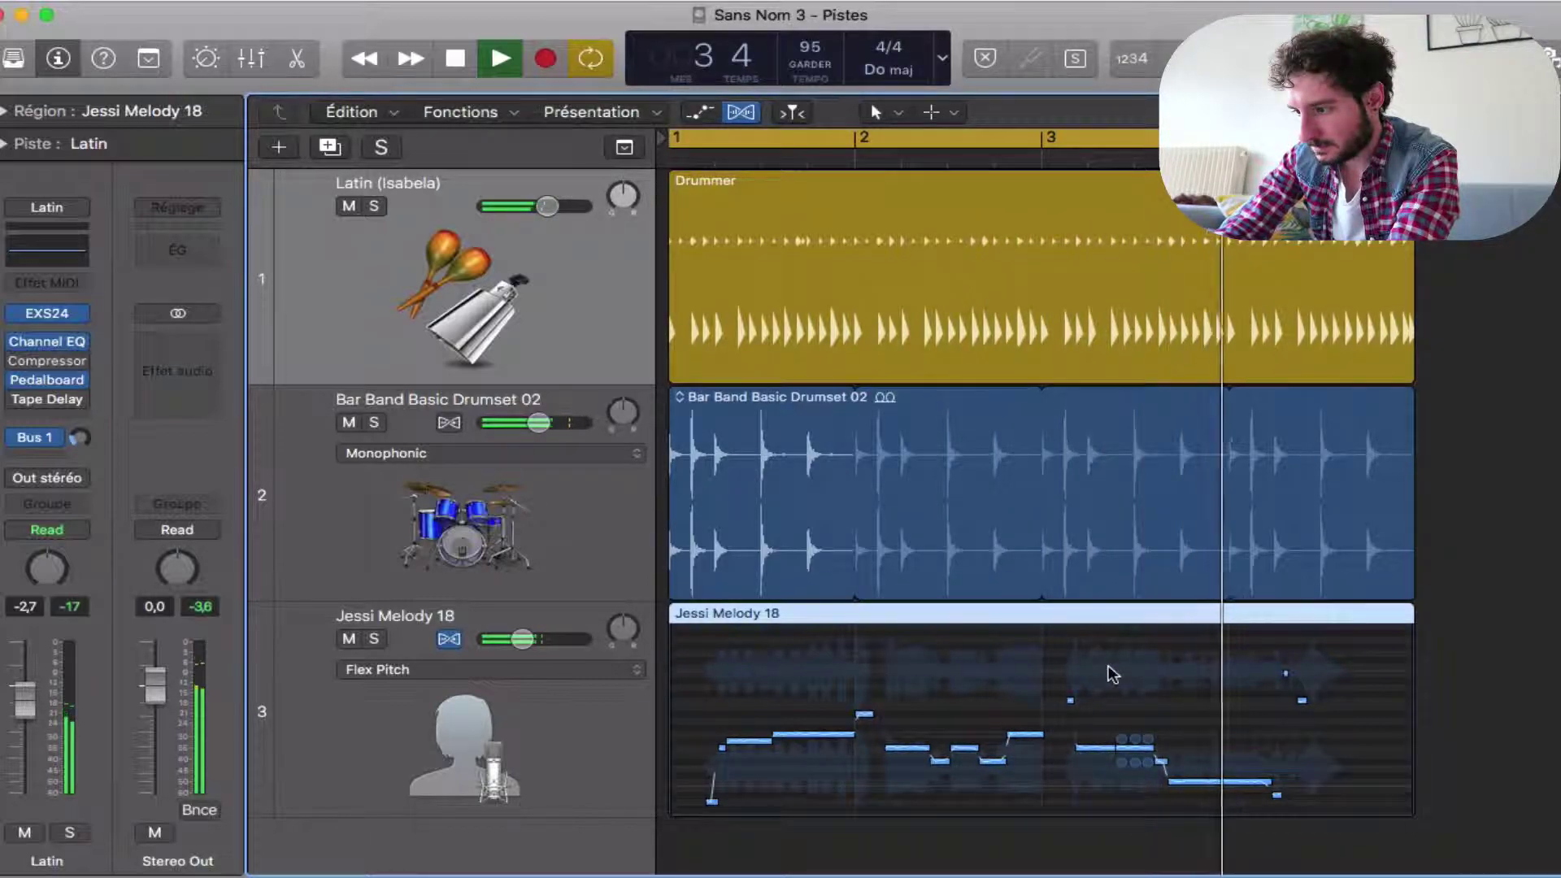
{"action": "key", "text": "space"}
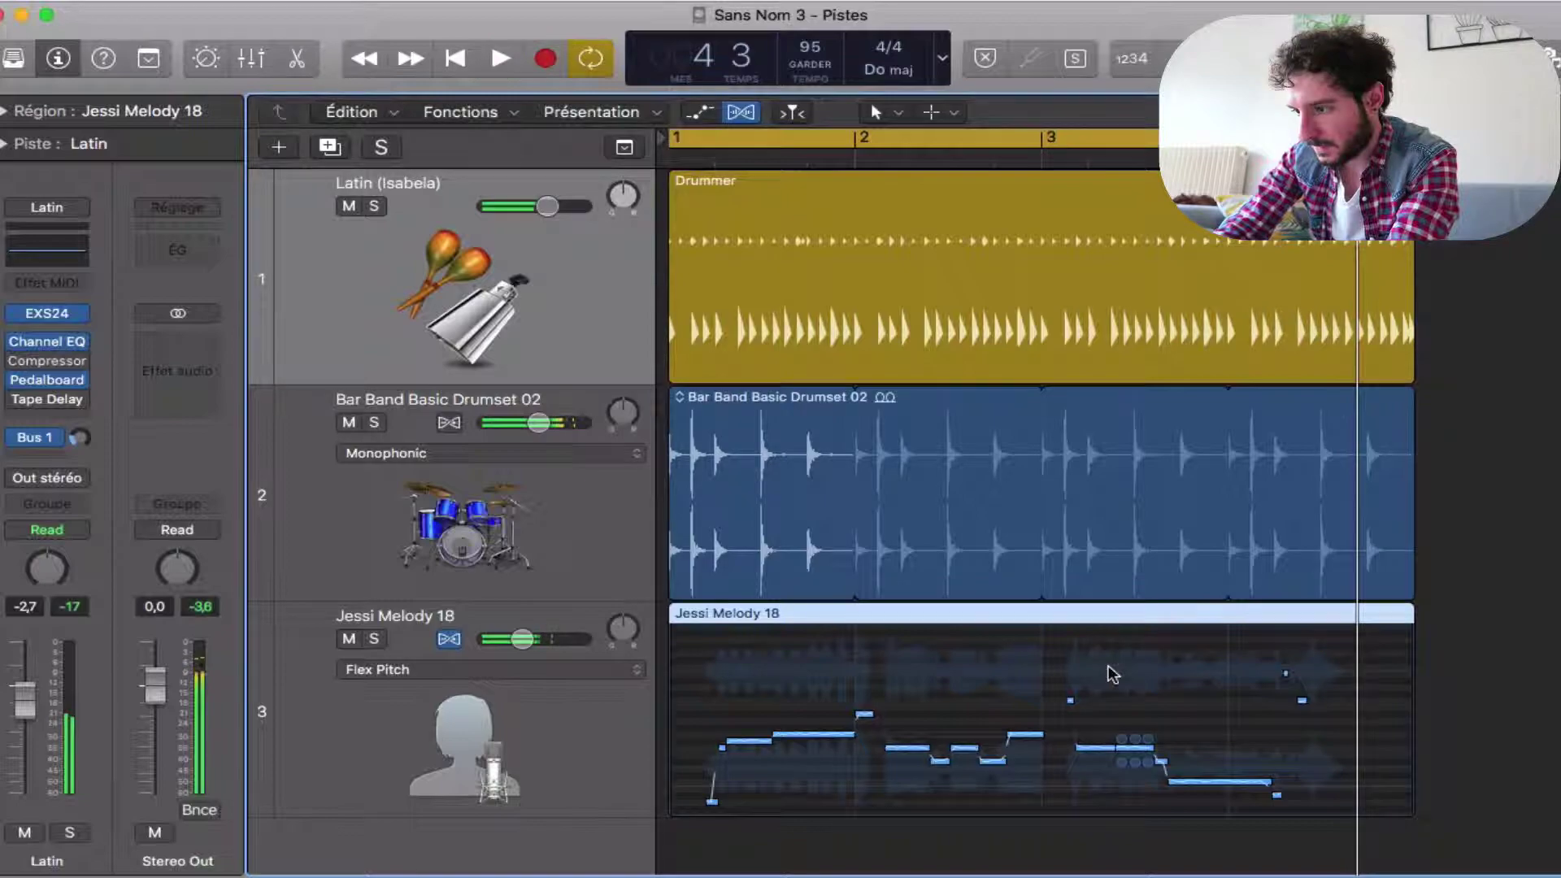
Rework the vocal melody by raising the long note in bar 1 and transposing notes in the following bars, listening to the result
{"action": "left_click", "coordinate": [797, 737]}
{"action": "left_click_drag", "start_coordinate": [797, 737], "coordinate": [797, 709]}
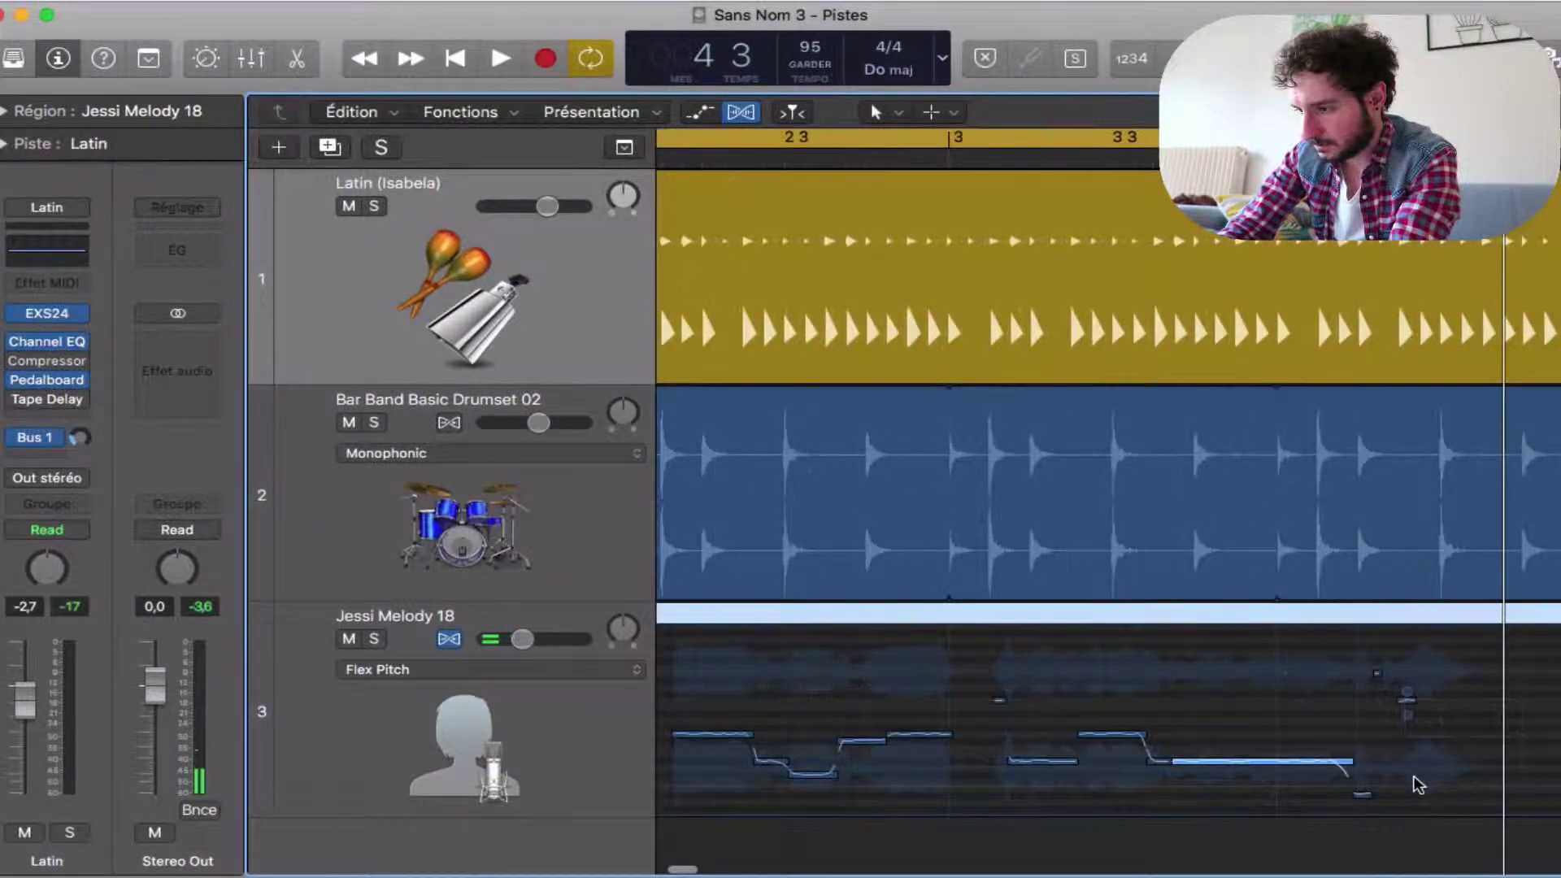
{"action": "scroll", "coordinate": [1319, 680], "scroll_direction": "left", "scroll_amount": 3}
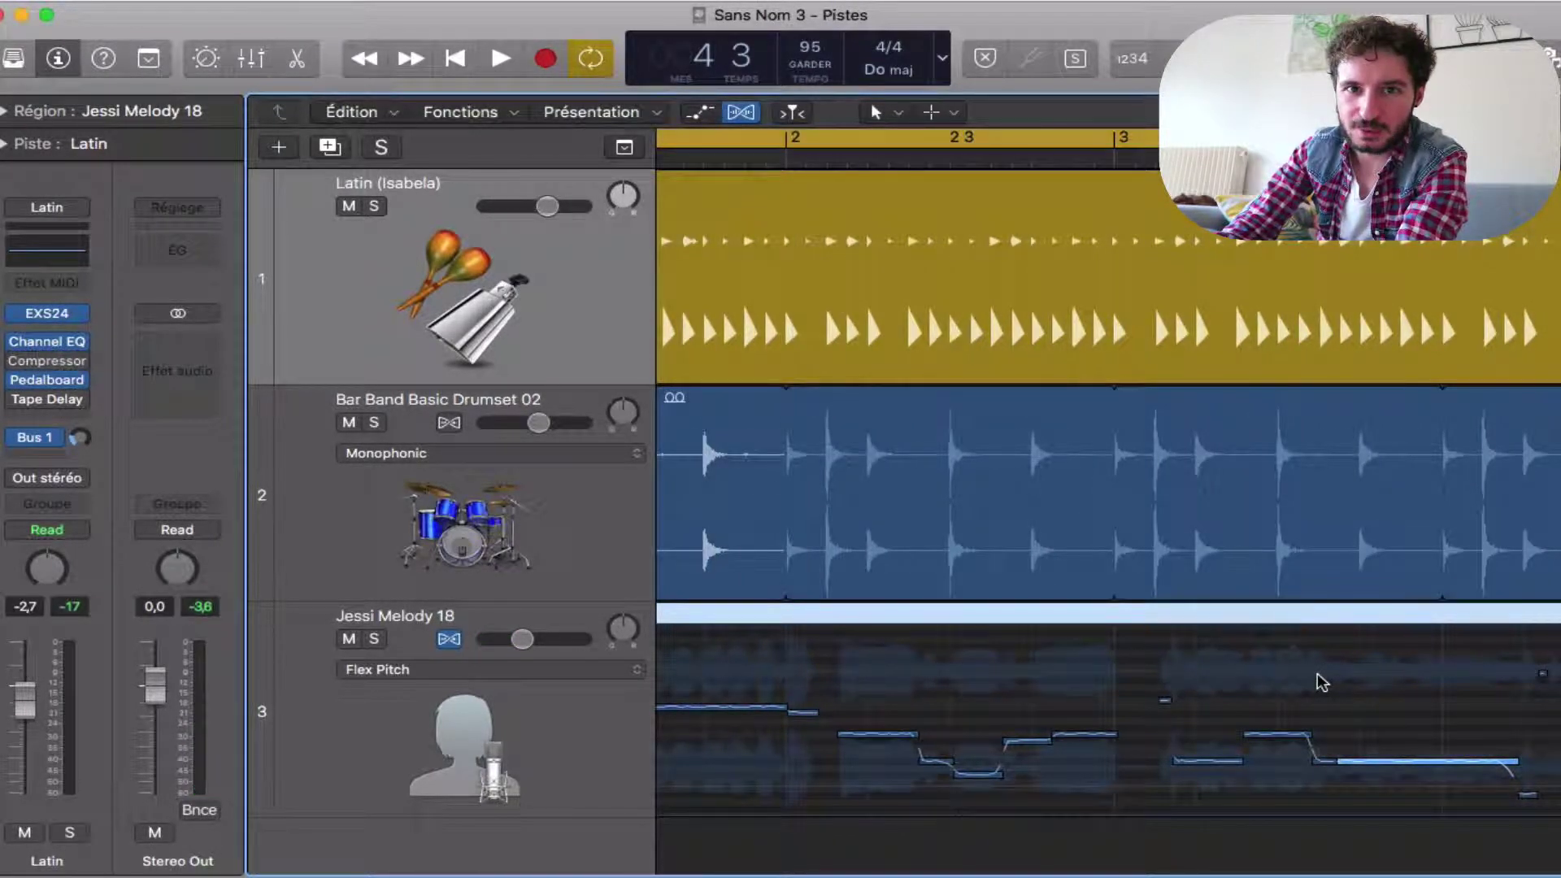
{"action": "key", "text": "z"}
{"action": "key", "text": "space"}
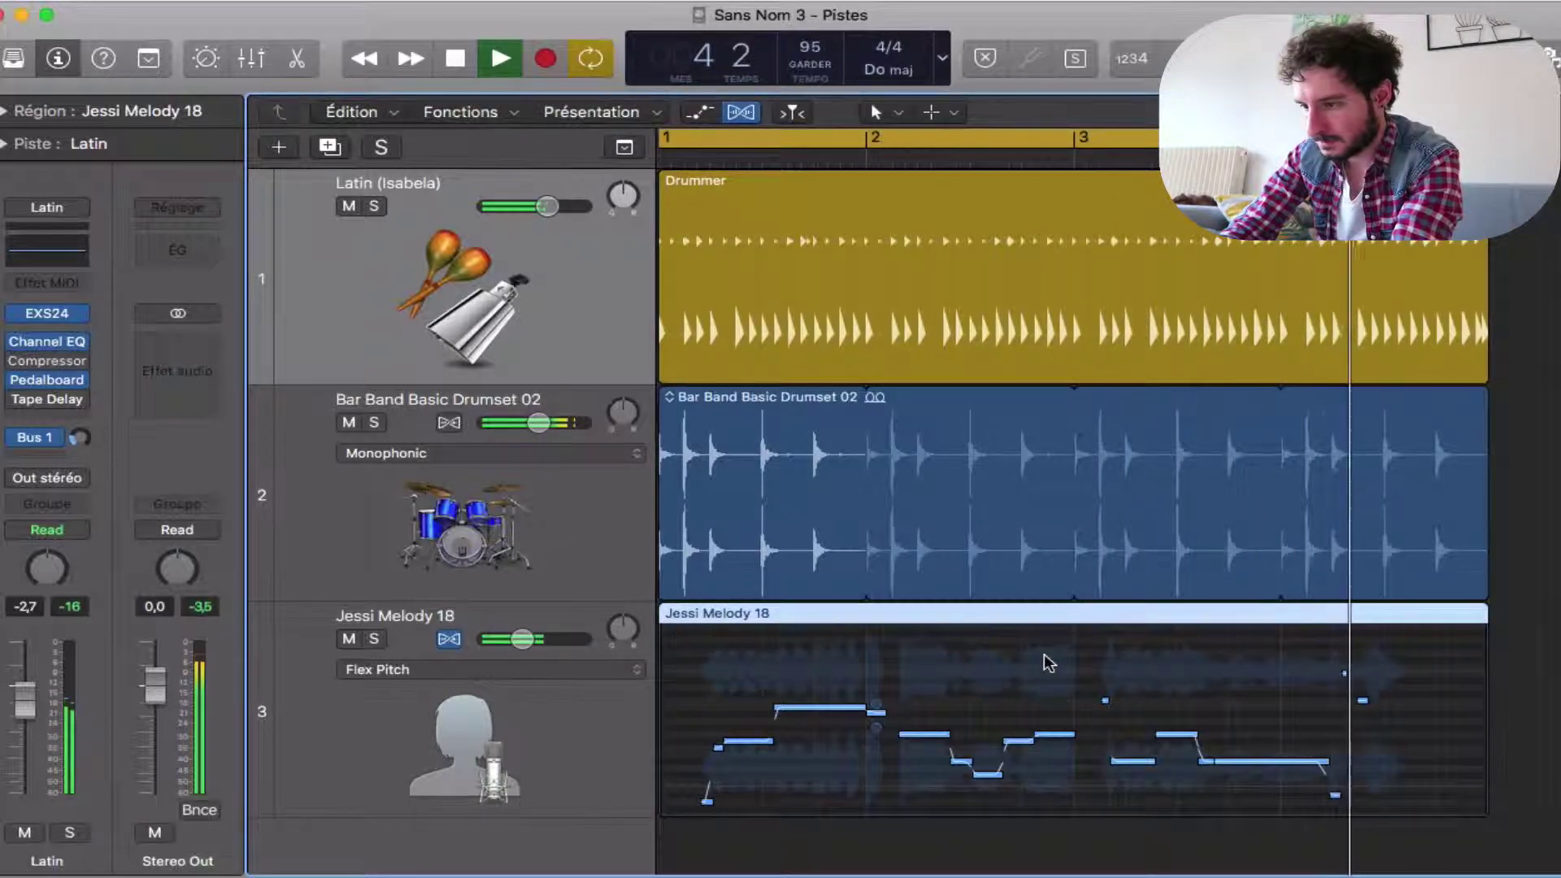
{"action": "key", "text": "space"}
{"action": "key", "text": "super+Right"}
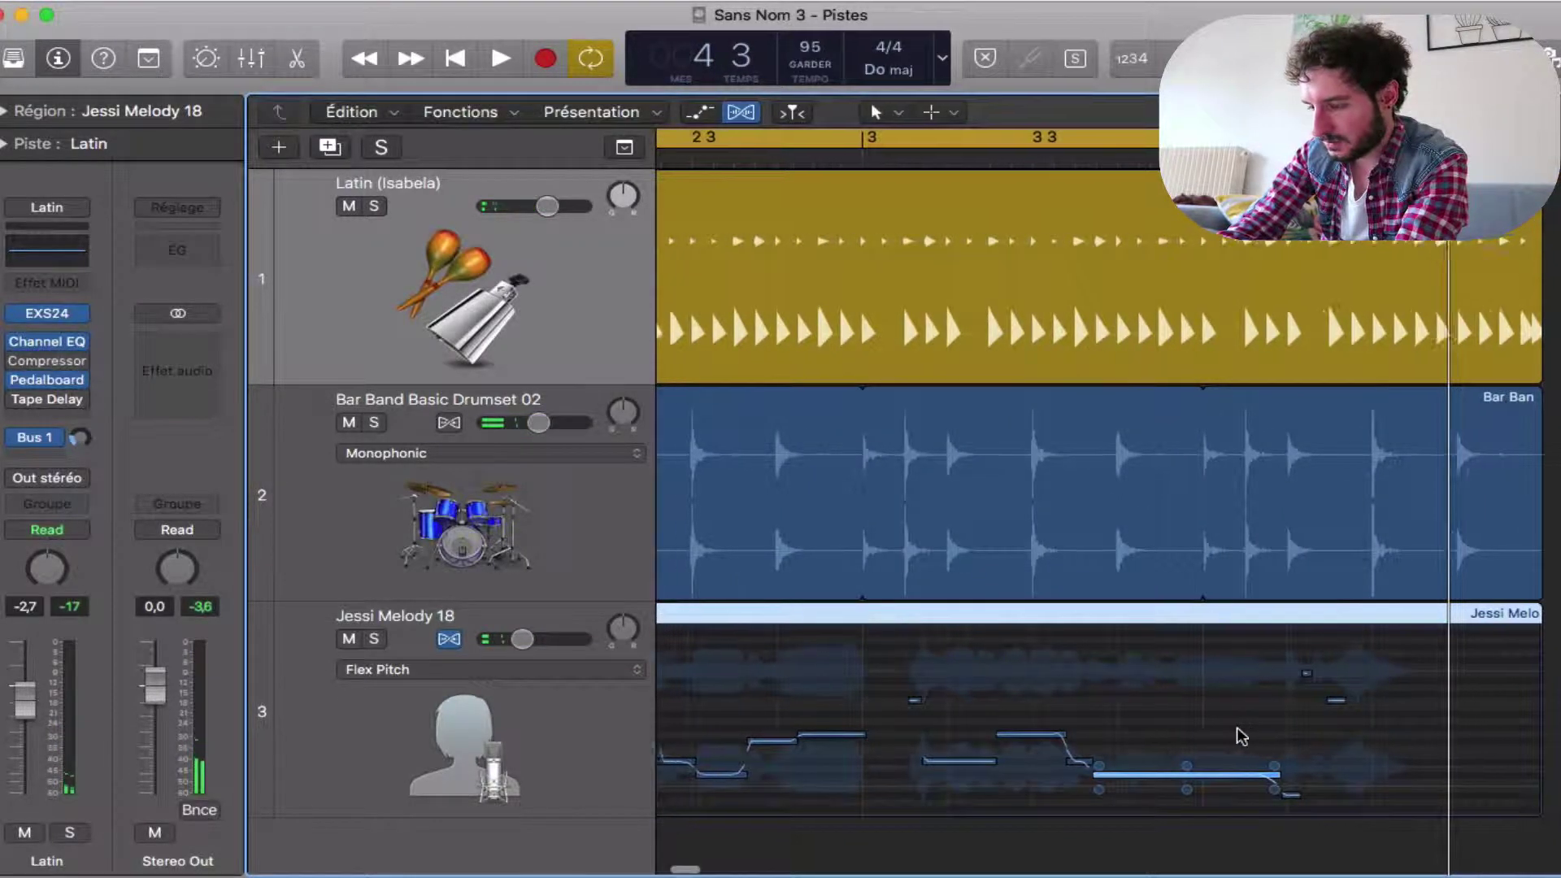
Make the long vocal note in bar 1 and the short note after it start earlier, and play back the new timing
{"action": "scroll", "coordinate": [1237, 727], "scroll_direction": "left", "scroll_amount": 5}
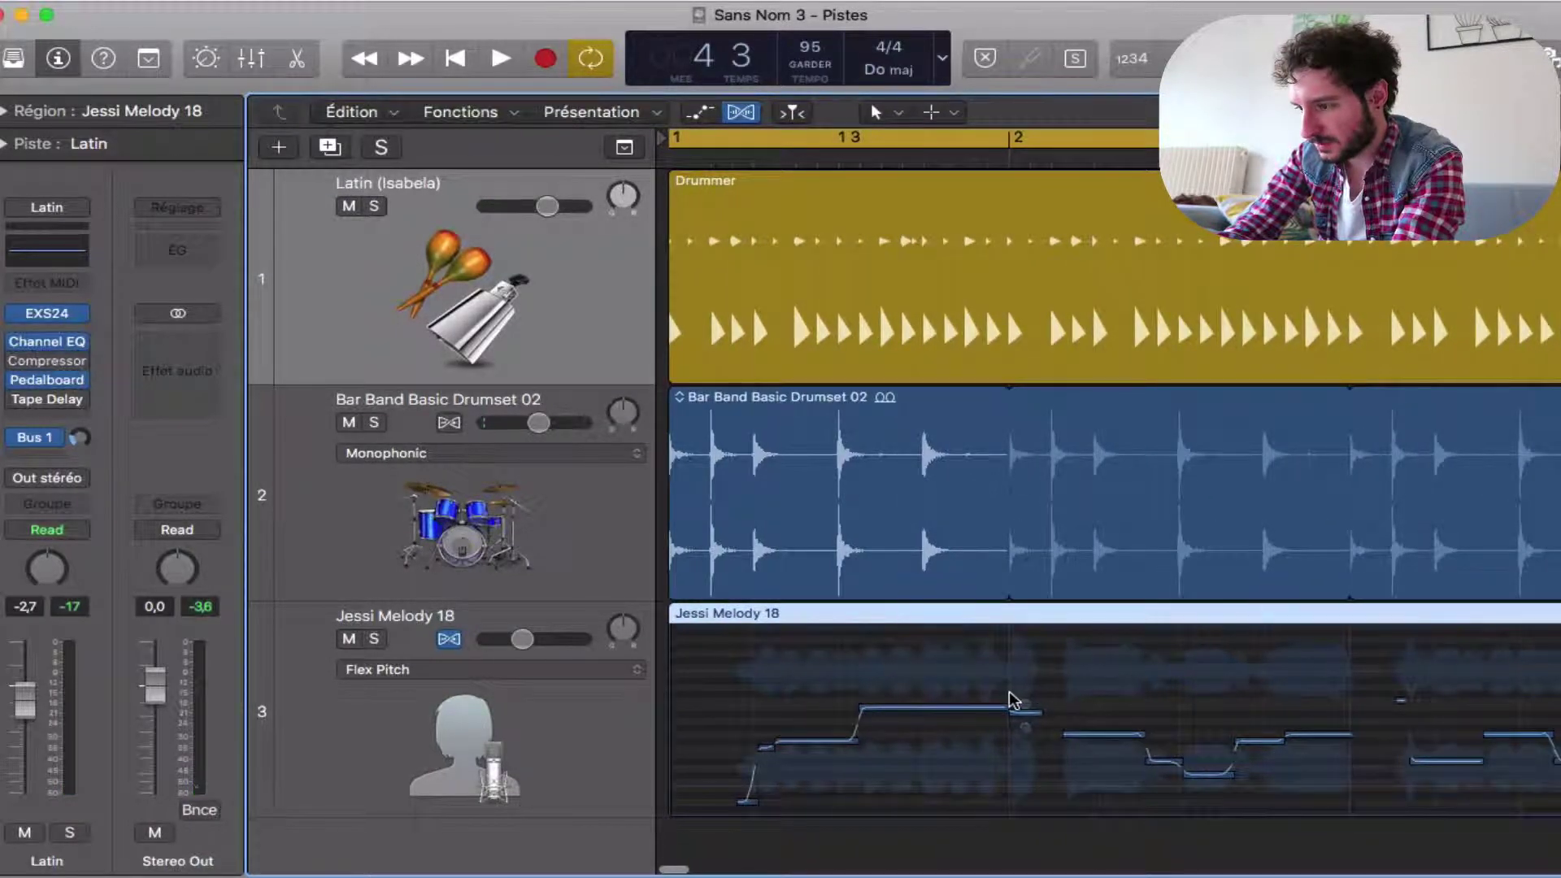
{"action": "mouse_move", "coordinate": [1007, 714]}
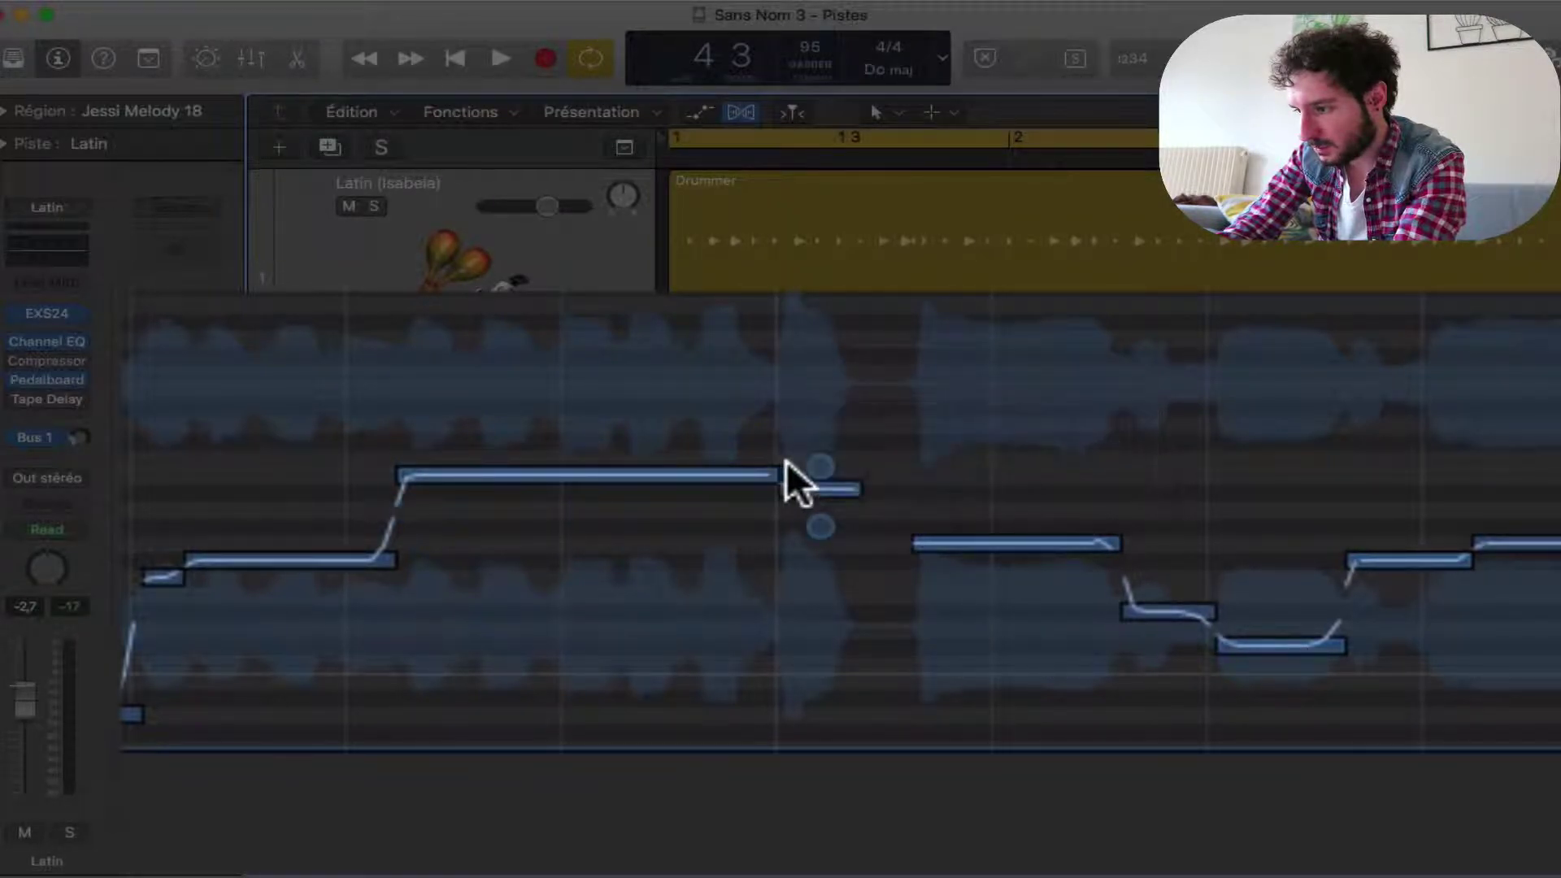
{"action": "left_click_drag", "start_coordinate": [785, 496], "coordinate": [671, 467]}
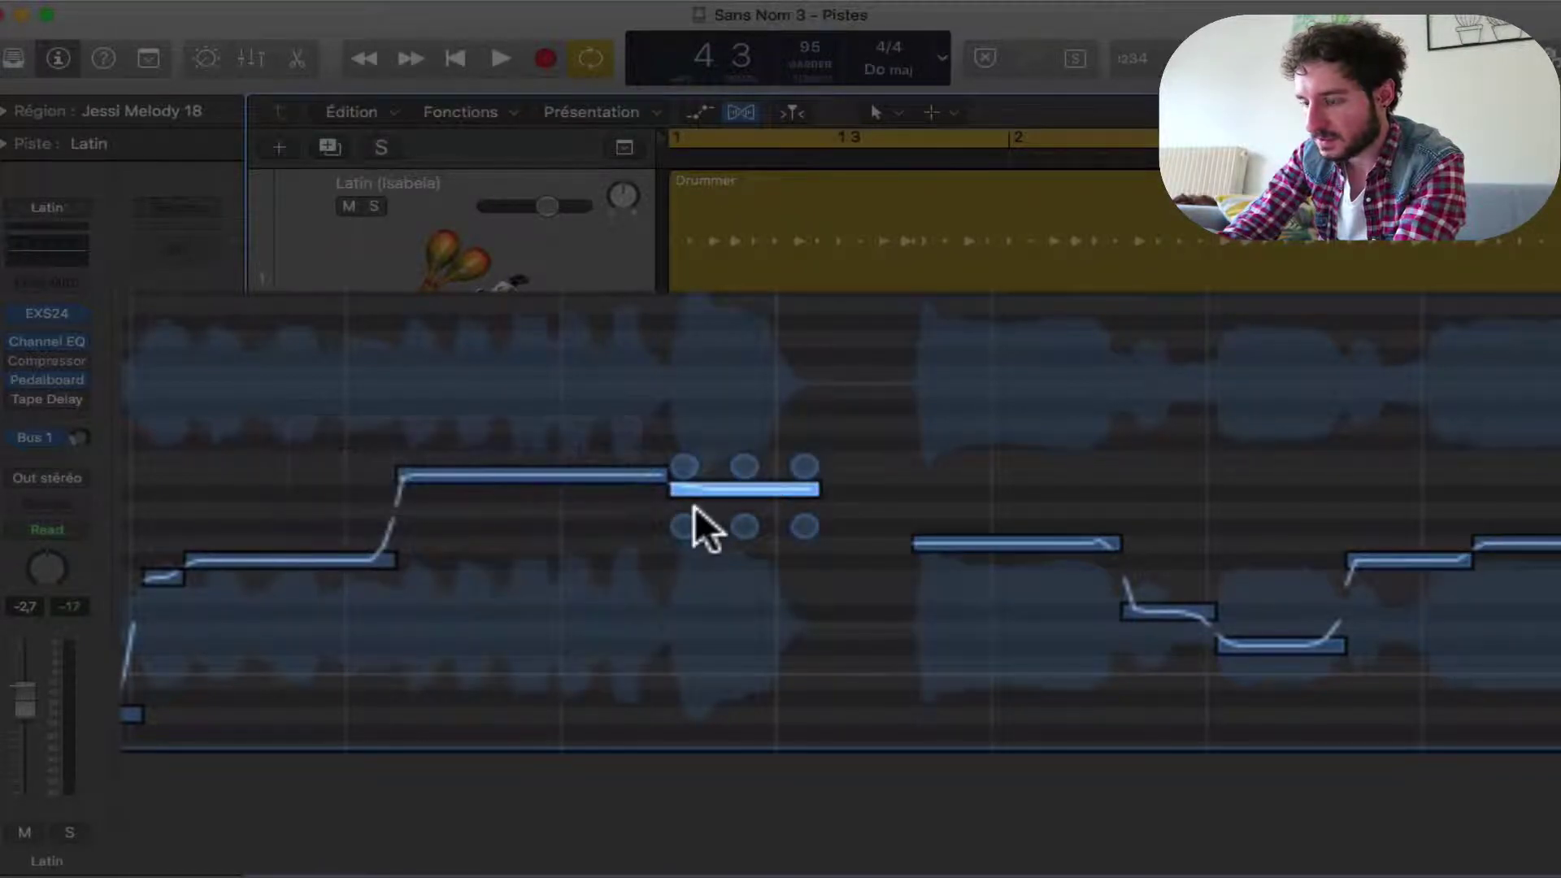
{"action": "mouse_move", "coordinate": [459, 464]}
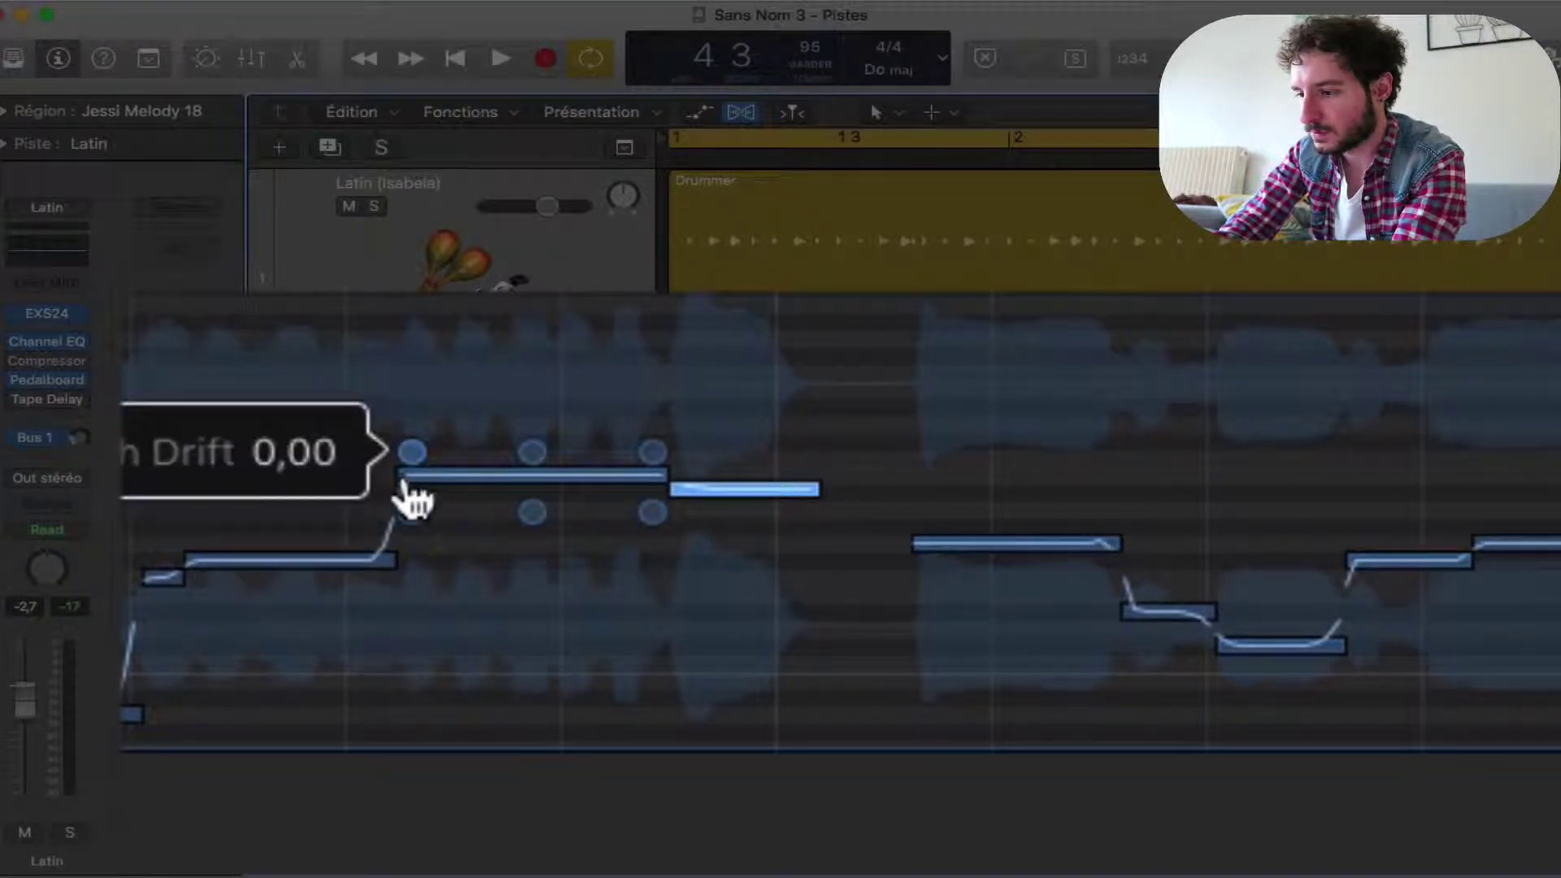
{"action": "left_click_drag", "start_coordinate": [398, 483], "coordinate": [334, 477]}
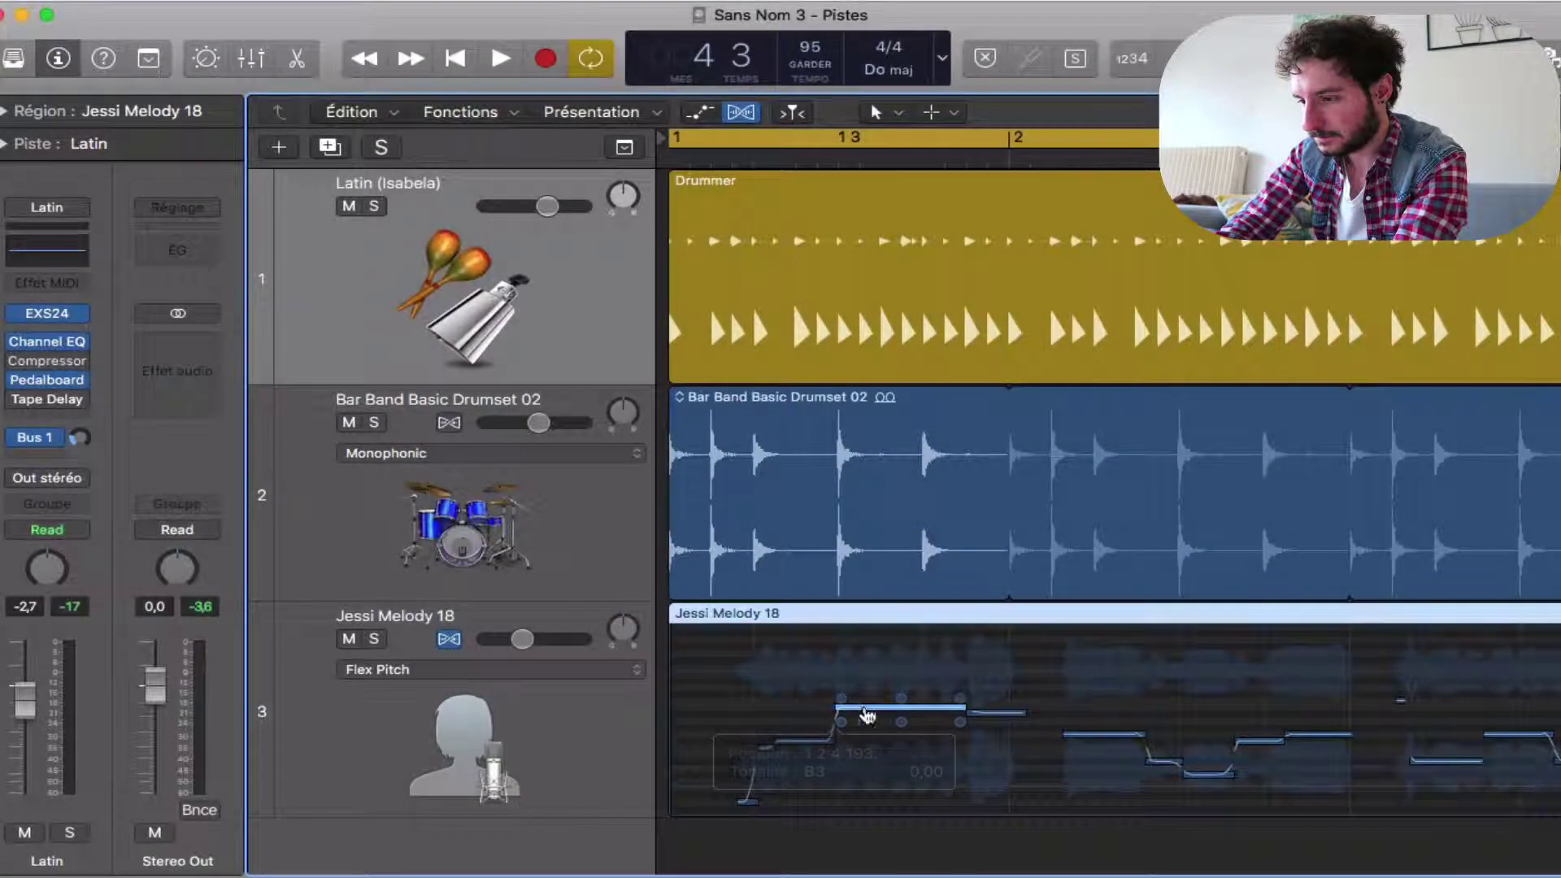
{"action": "key", "text": "space"}
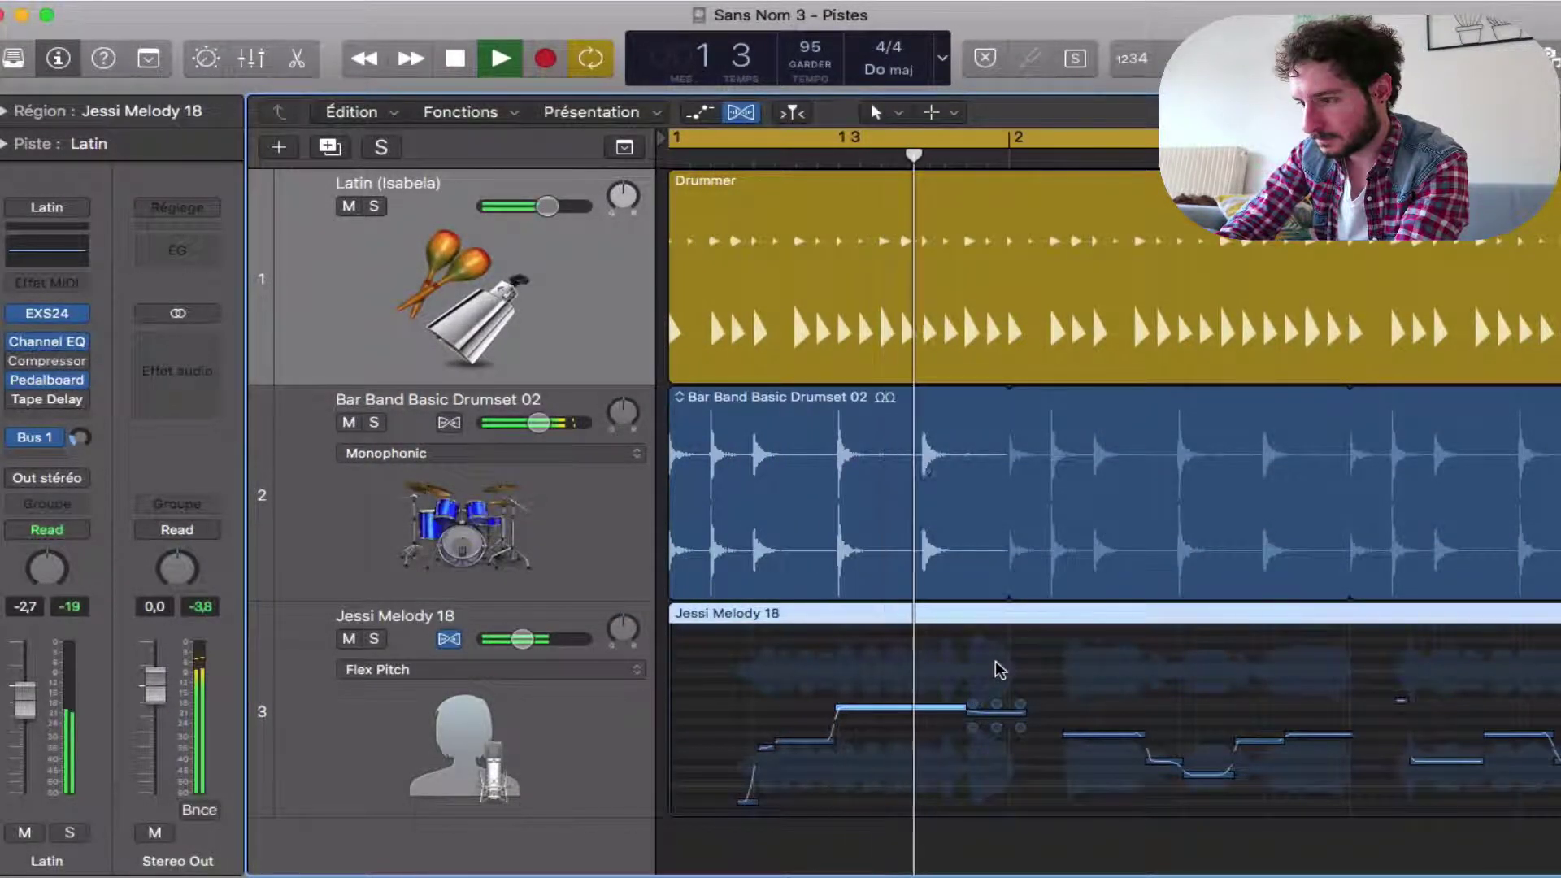
{"action": "mouse_move", "coordinate": [1072, 732]}
{"action": "key", "text": "space"}
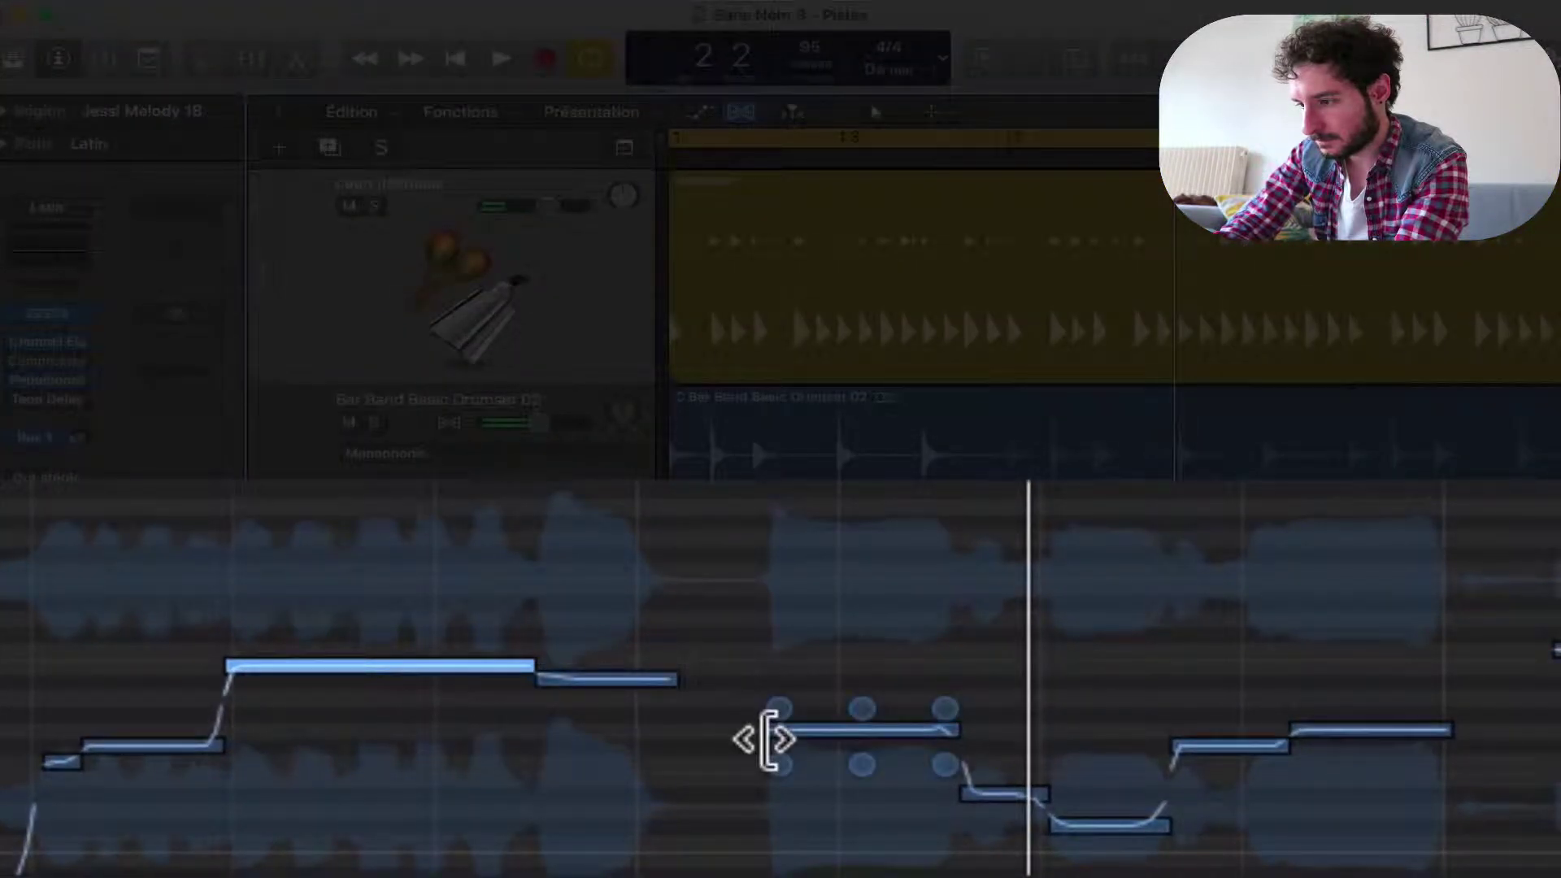
Start the first note of the bar 2 vocal phrase later, extend the end of the preceding note, and play back the change
{"action": "left_click_drag", "start_coordinate": [765, 738], "coordinate": [842, 735]}
{"action": "mouse_move", "coordinate": [721, 698]}
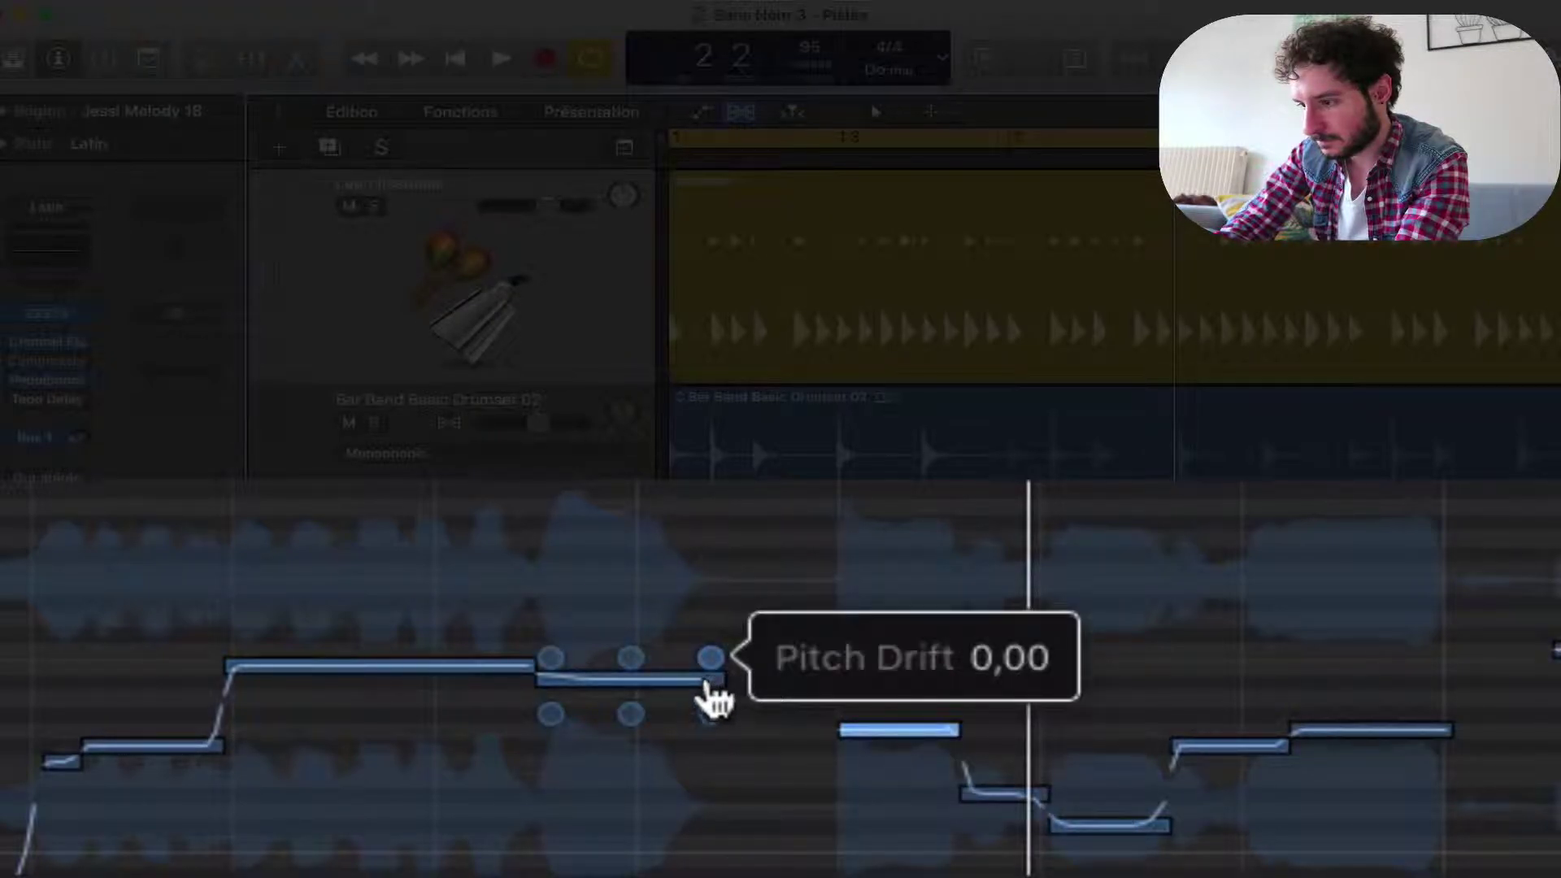
{"action": "left_click_drag", "start_coordinate": [729, 683], "coordinate": [701, 681]}
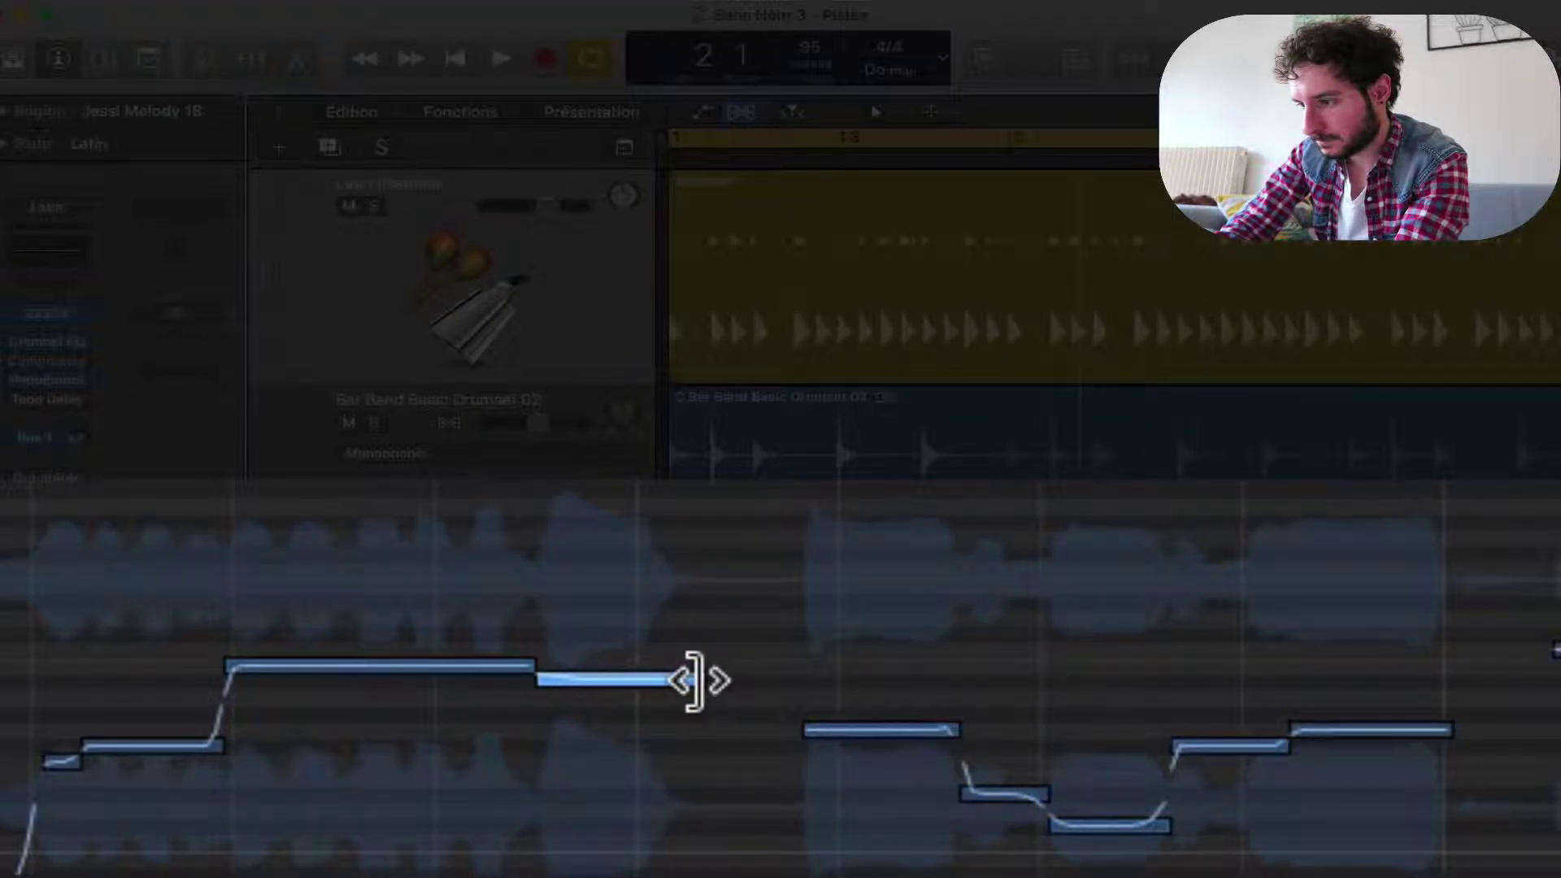
{"action": "key", "text": "space"}
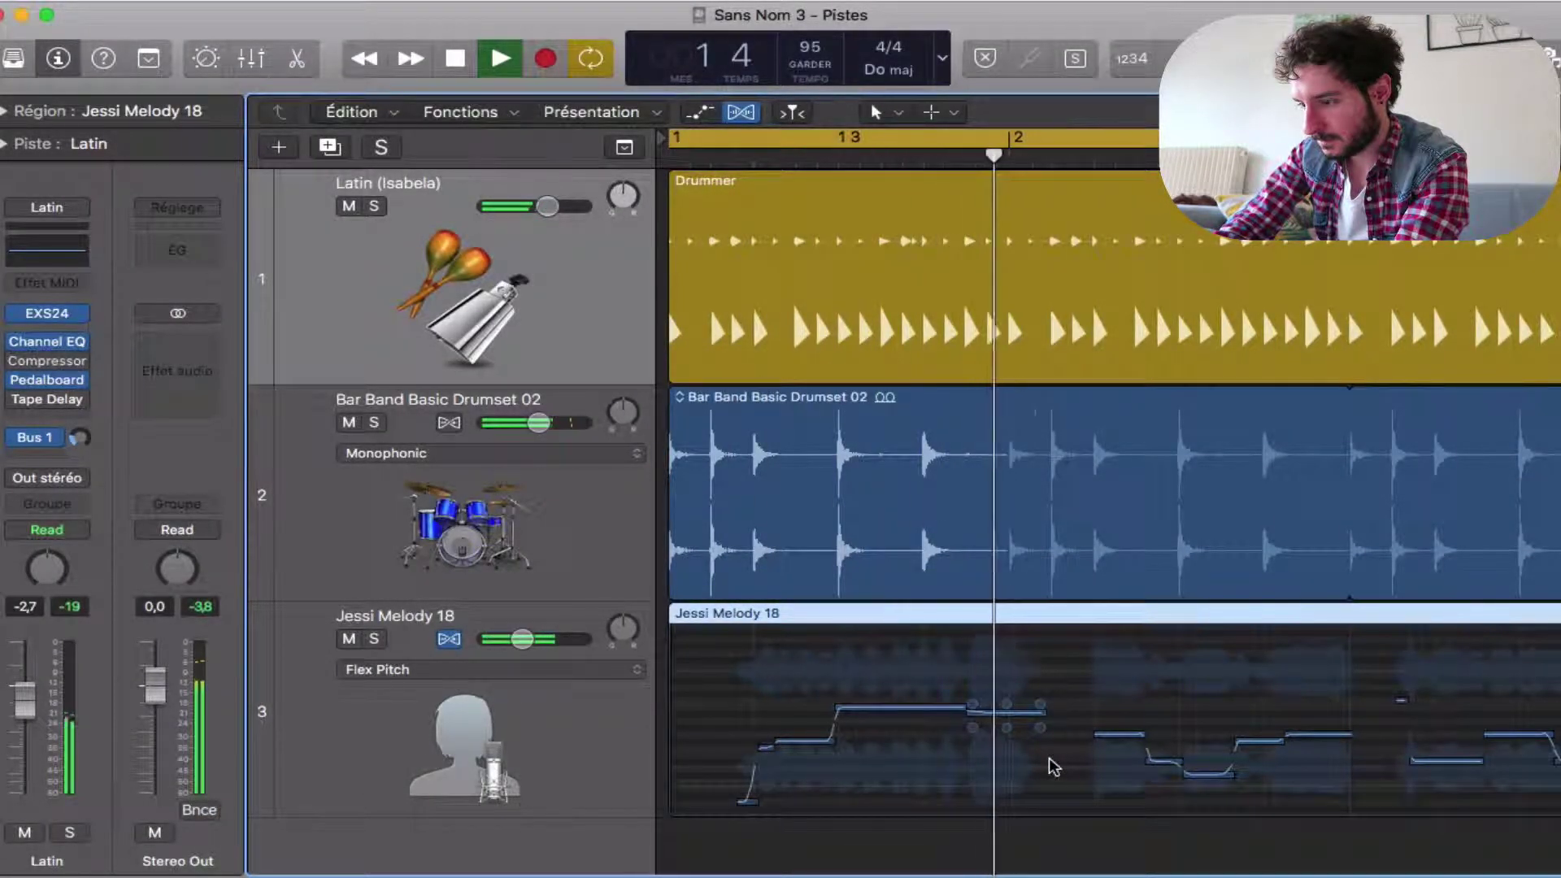
Reset all Flex Pitch edits on the Jessi Melody 18 notes and play back the original melody
{"action": "key", "text": "space"}
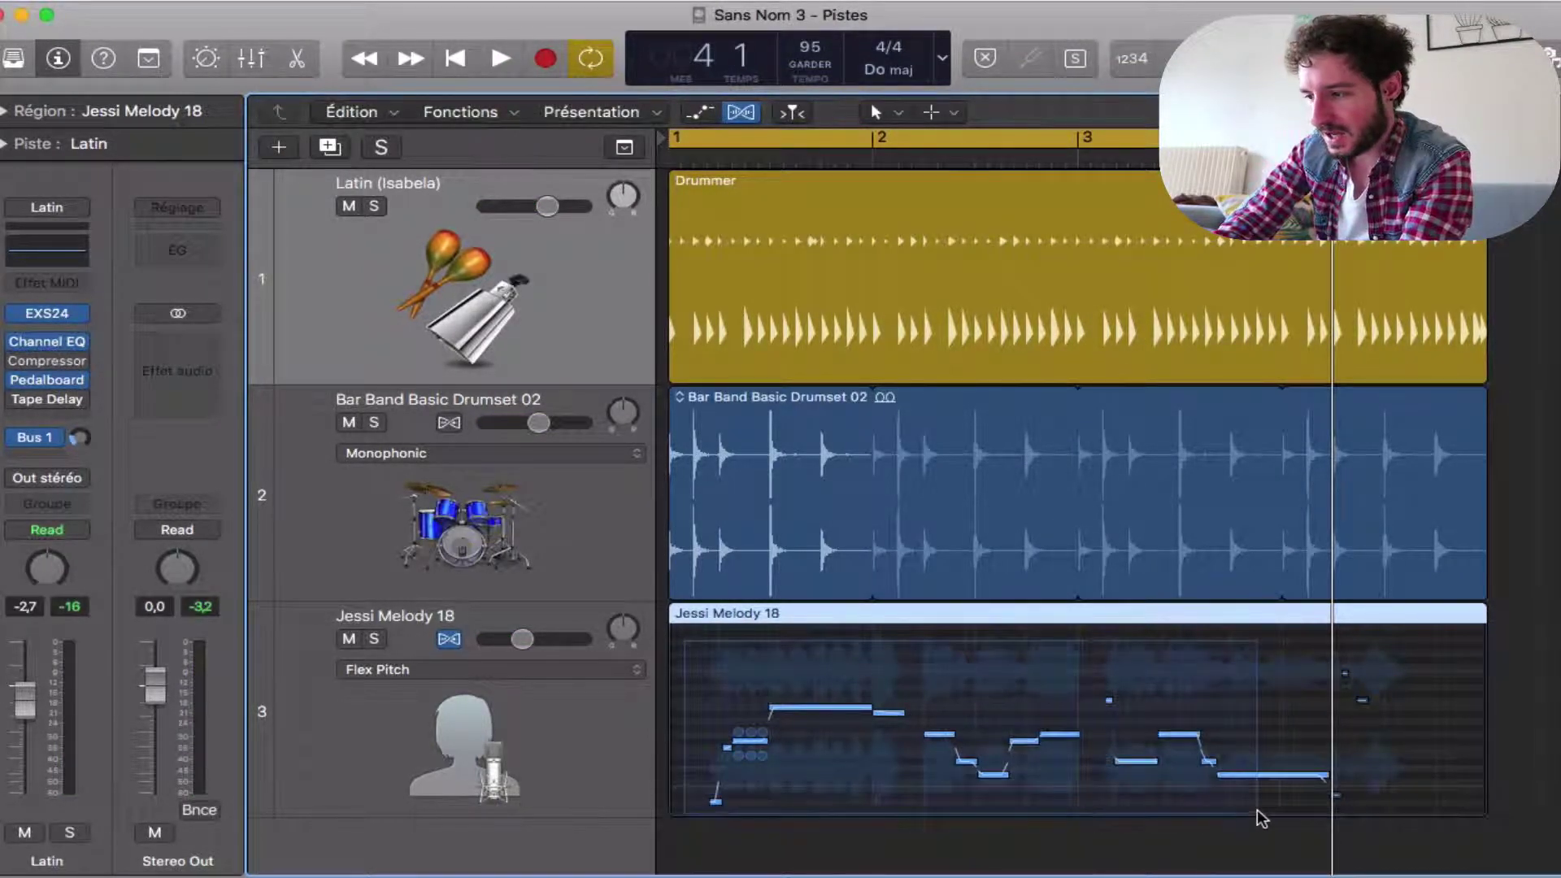
{"action": "right_click", "coordinate": [999, 736]}
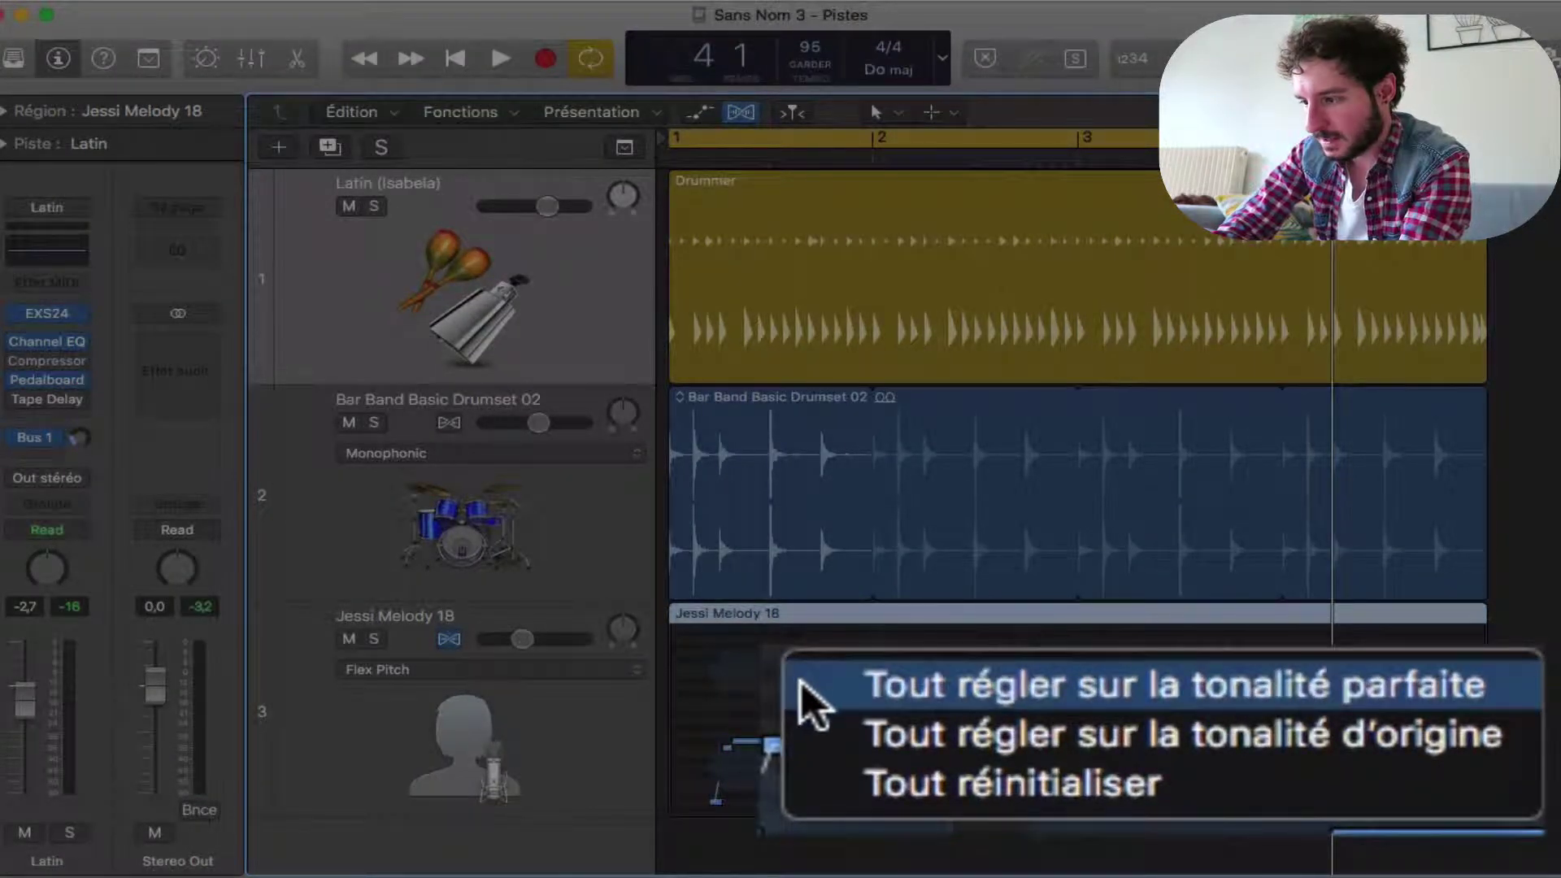
{"action": "left_click", "coordinate": [842, 781]}
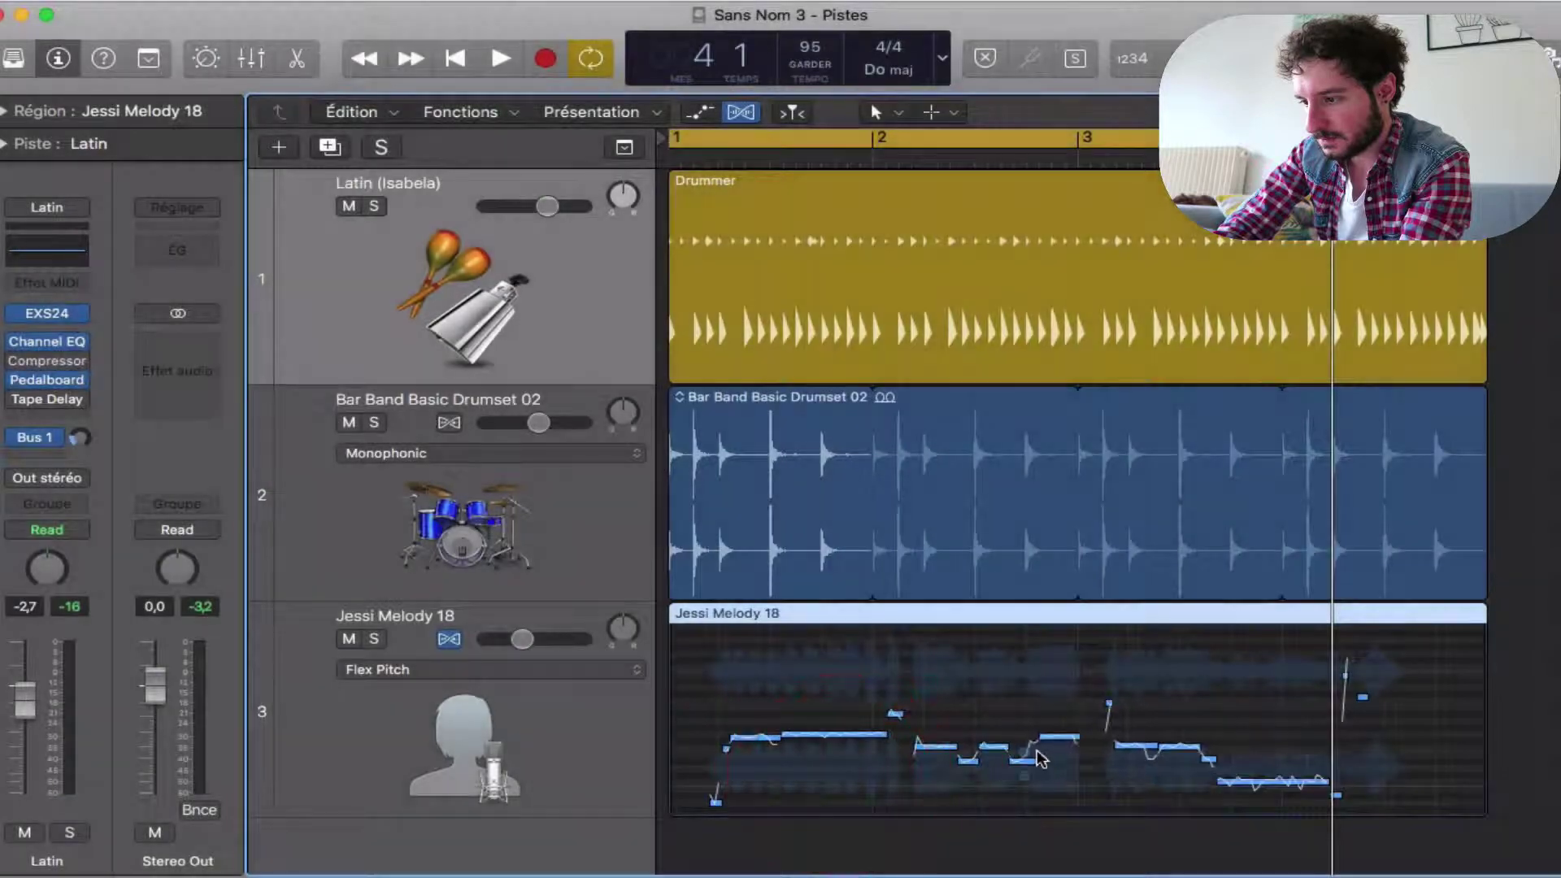
{"action": "key", "text": "space"}
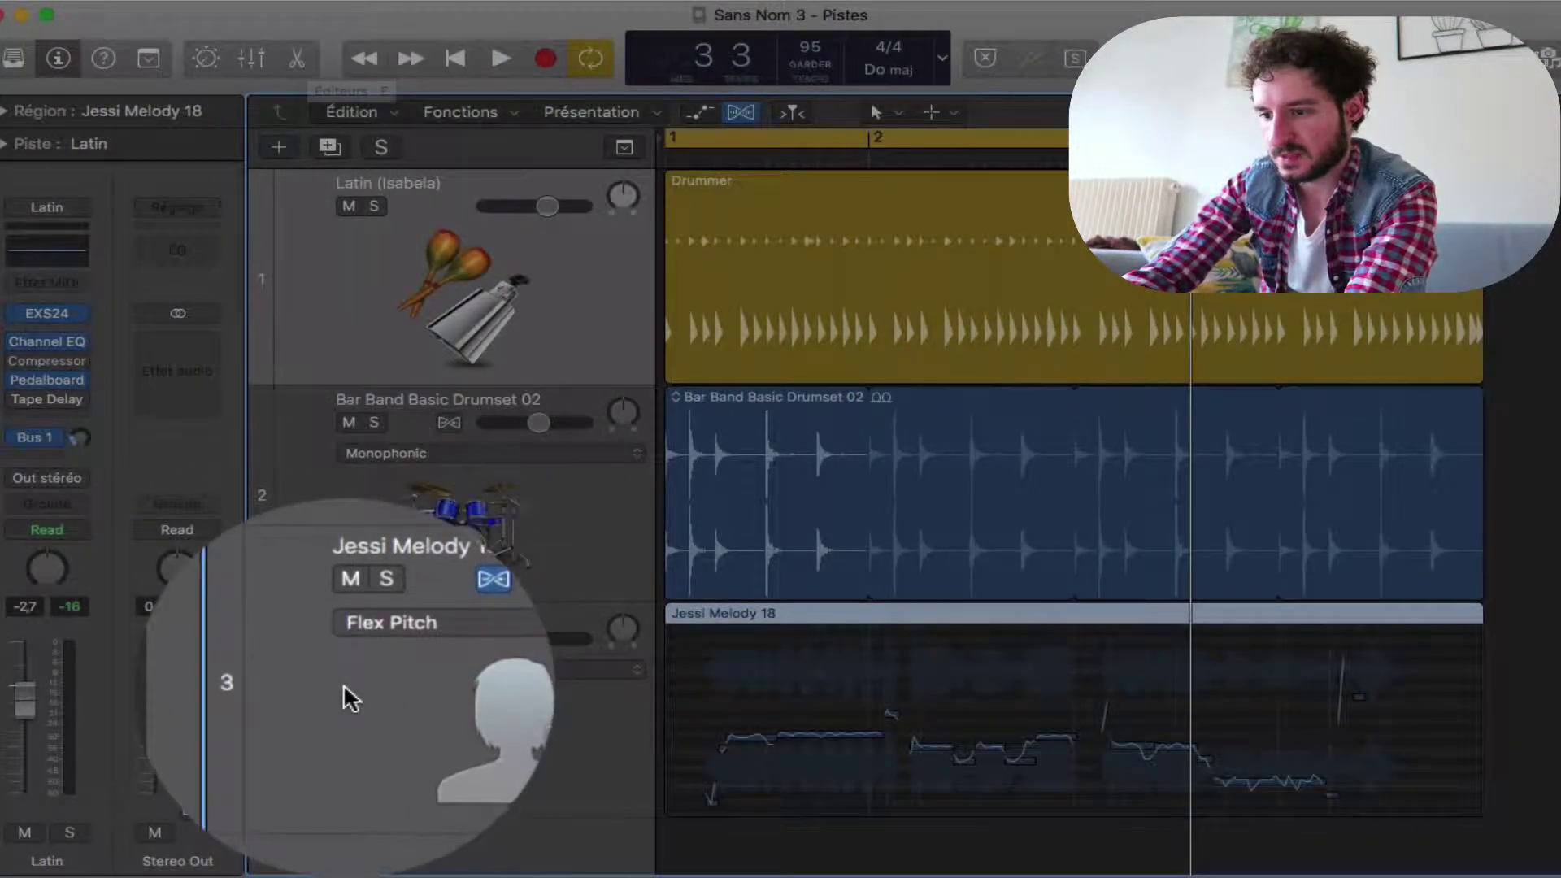
Show the Jessi Melody 18 notes with Flex Pitch in the audio track editor, zoomed out to span several bars
{"action": "left_click", "coordinate": [343, 683]}
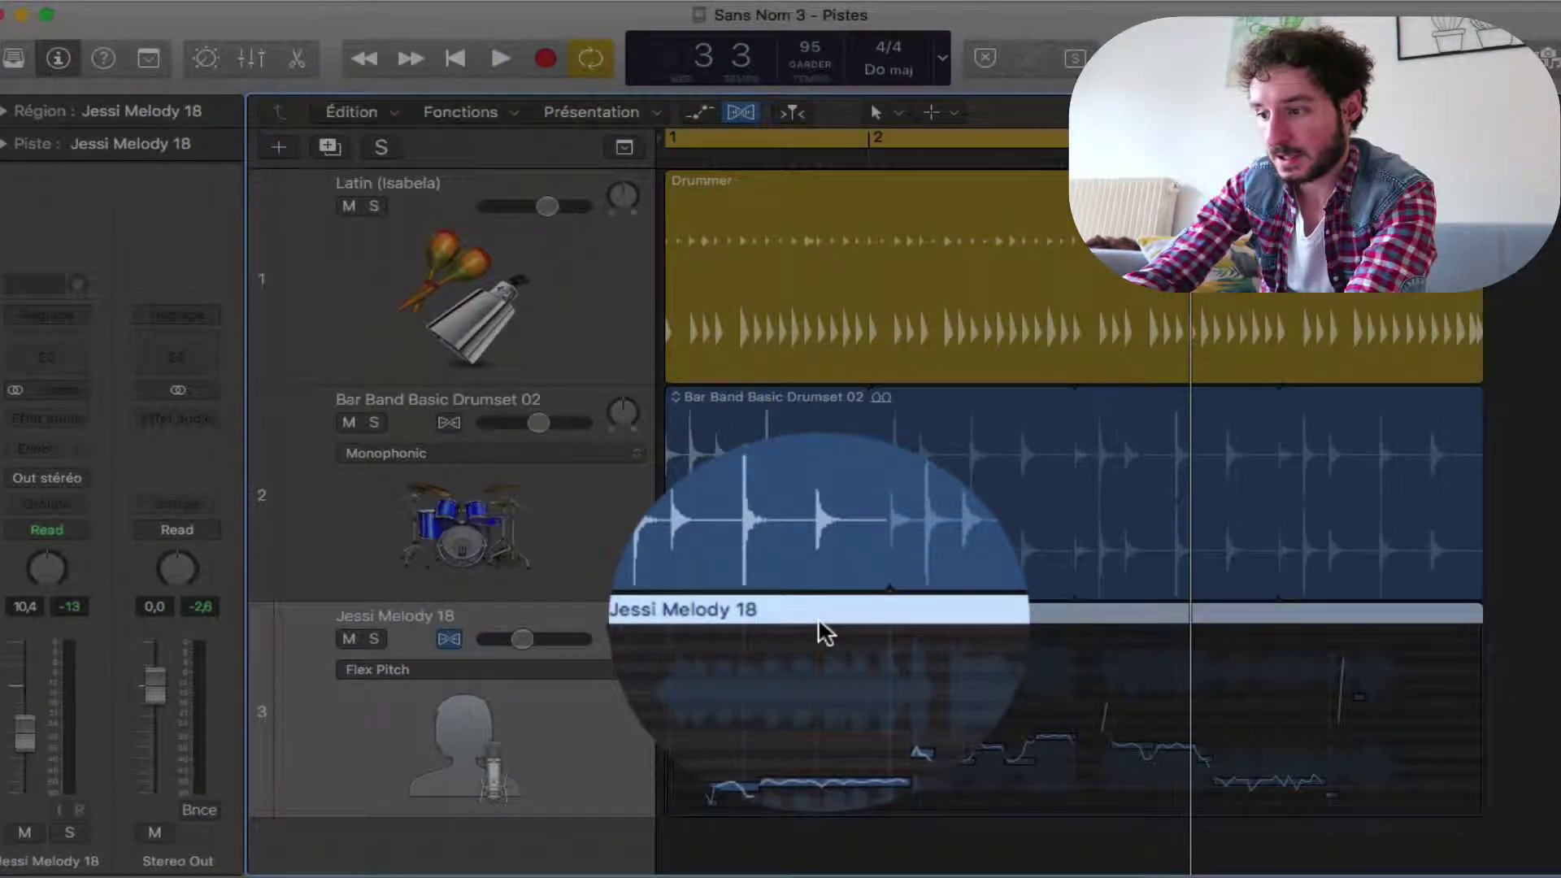
{"action": "left_click", "coordinate": [297, 57]}
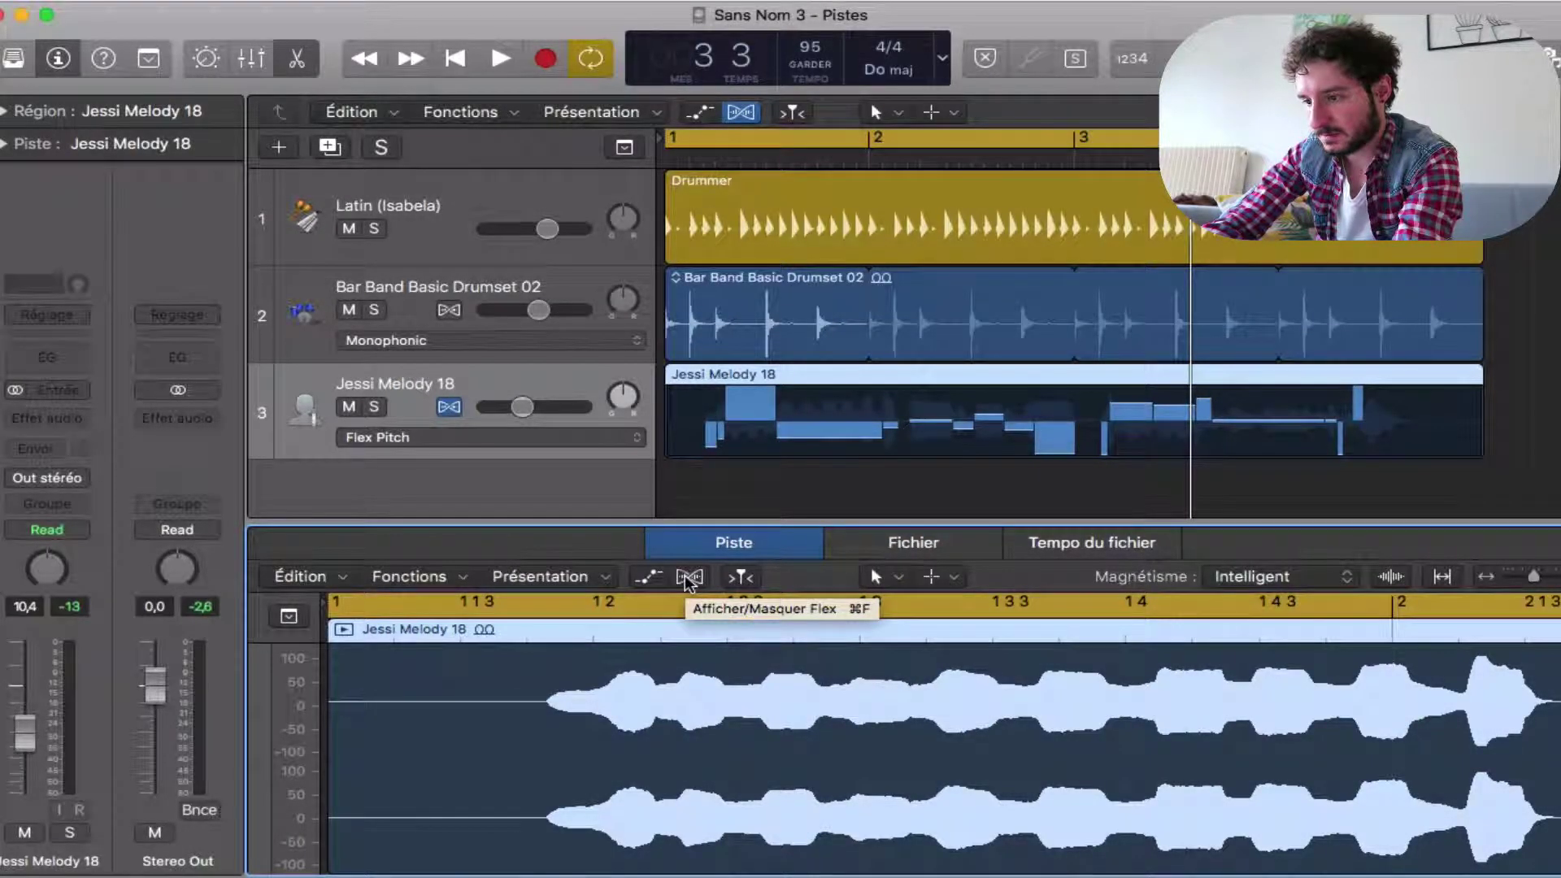
{"action": "left_click", "coordinate": [689, 576]}
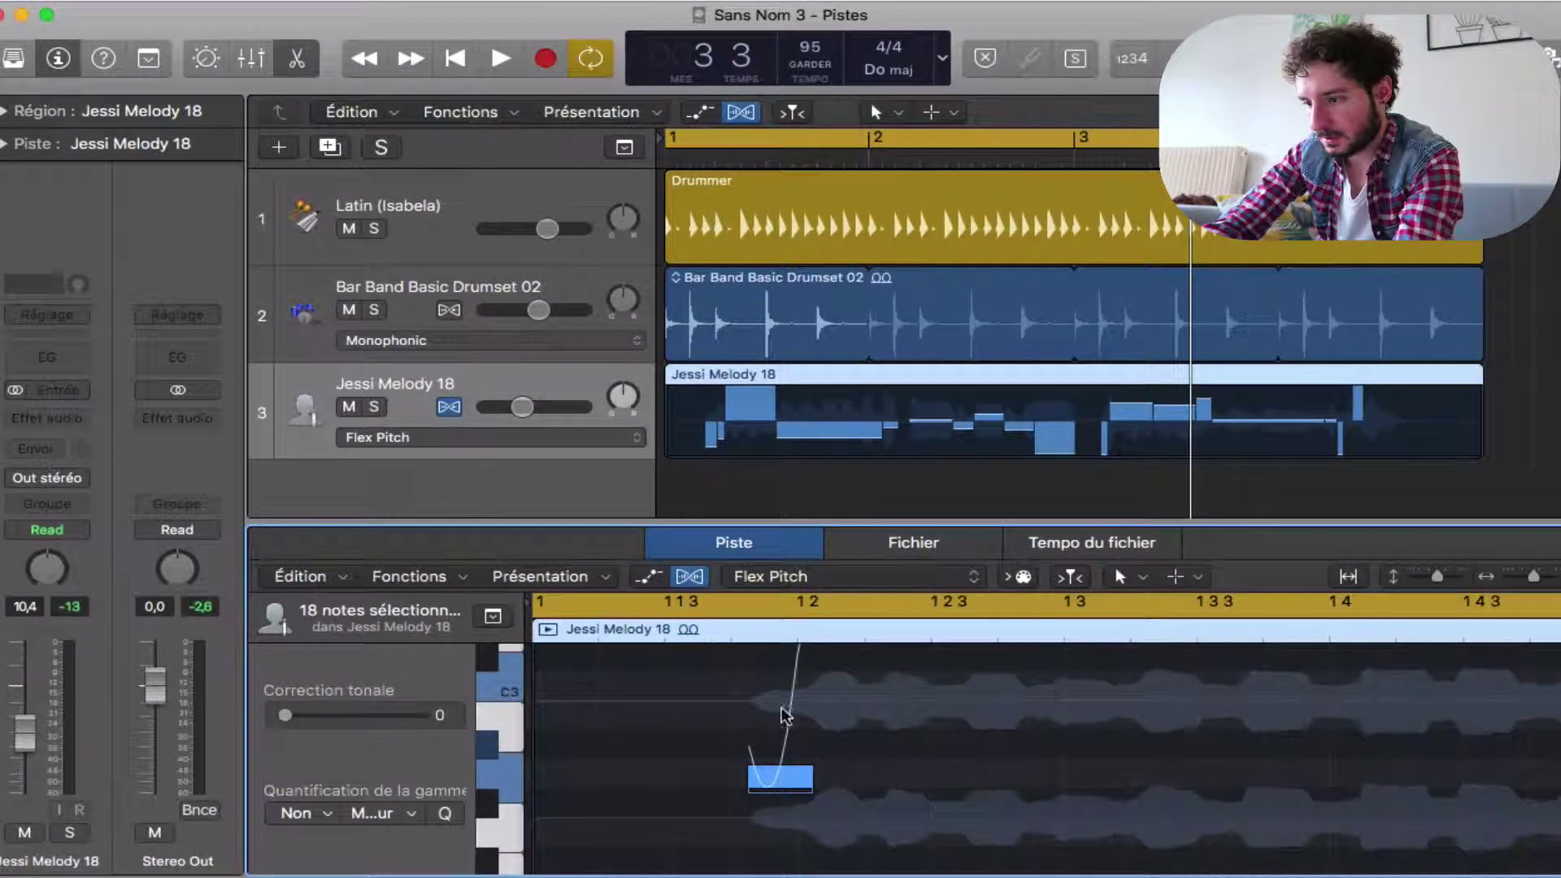
{"action": "scroll", "coordinate": [854, 771], "scroll_direction": "right", "scroll_amount": 3}
{"action": "key", "text": "super+Left"}
{"action": "key", "text": "super+Left"}
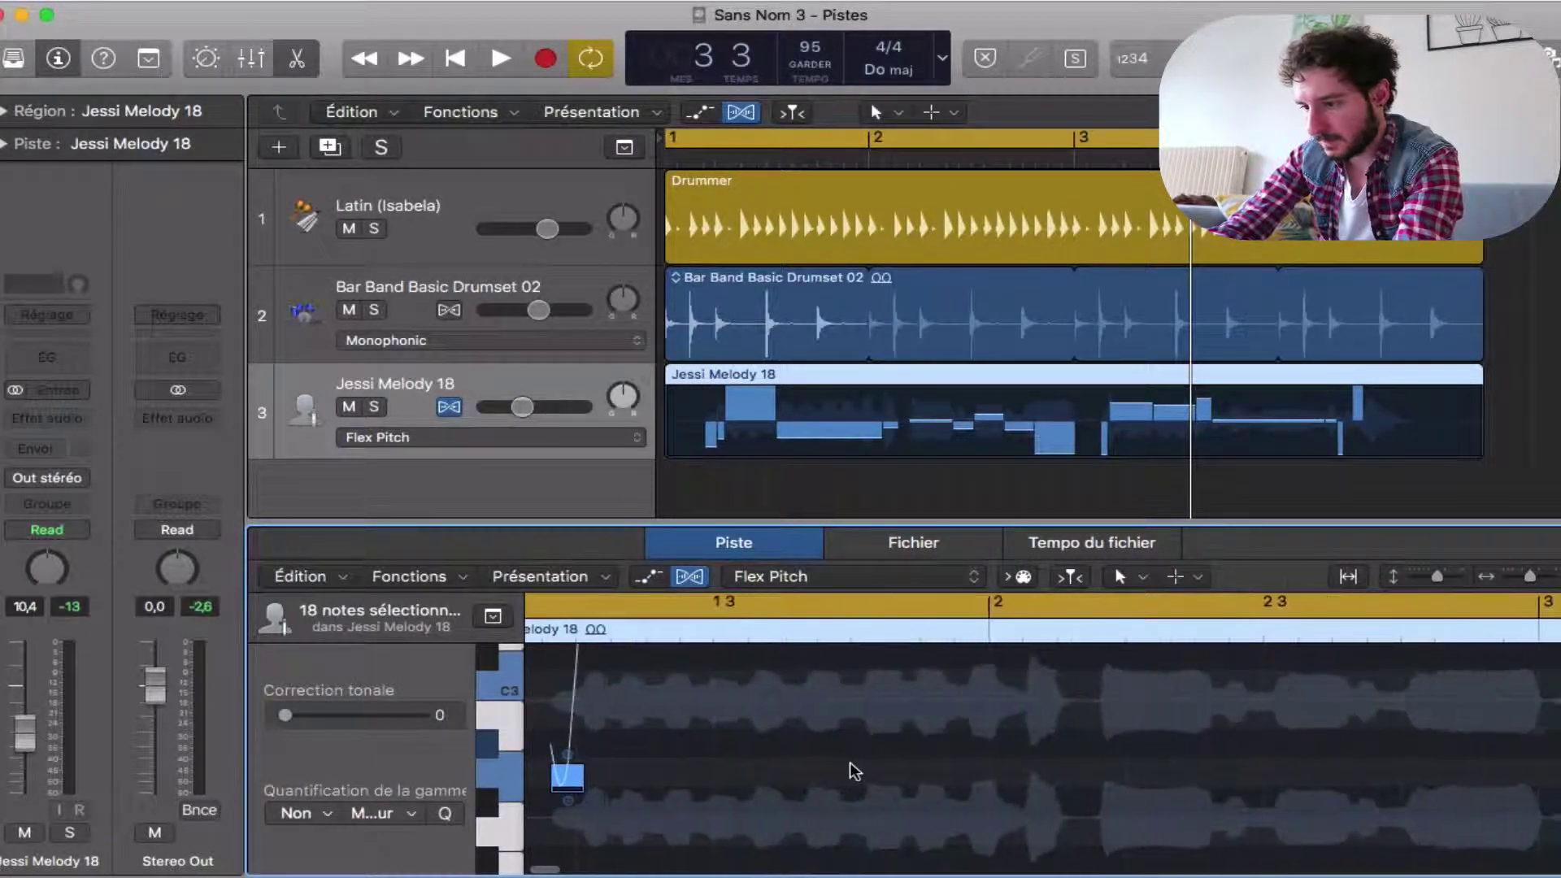
{"action": "key", "text": "super+Left"}
{"action": "key", "text": "super+Left"}
{"action": "key", "text": "super+Left"}
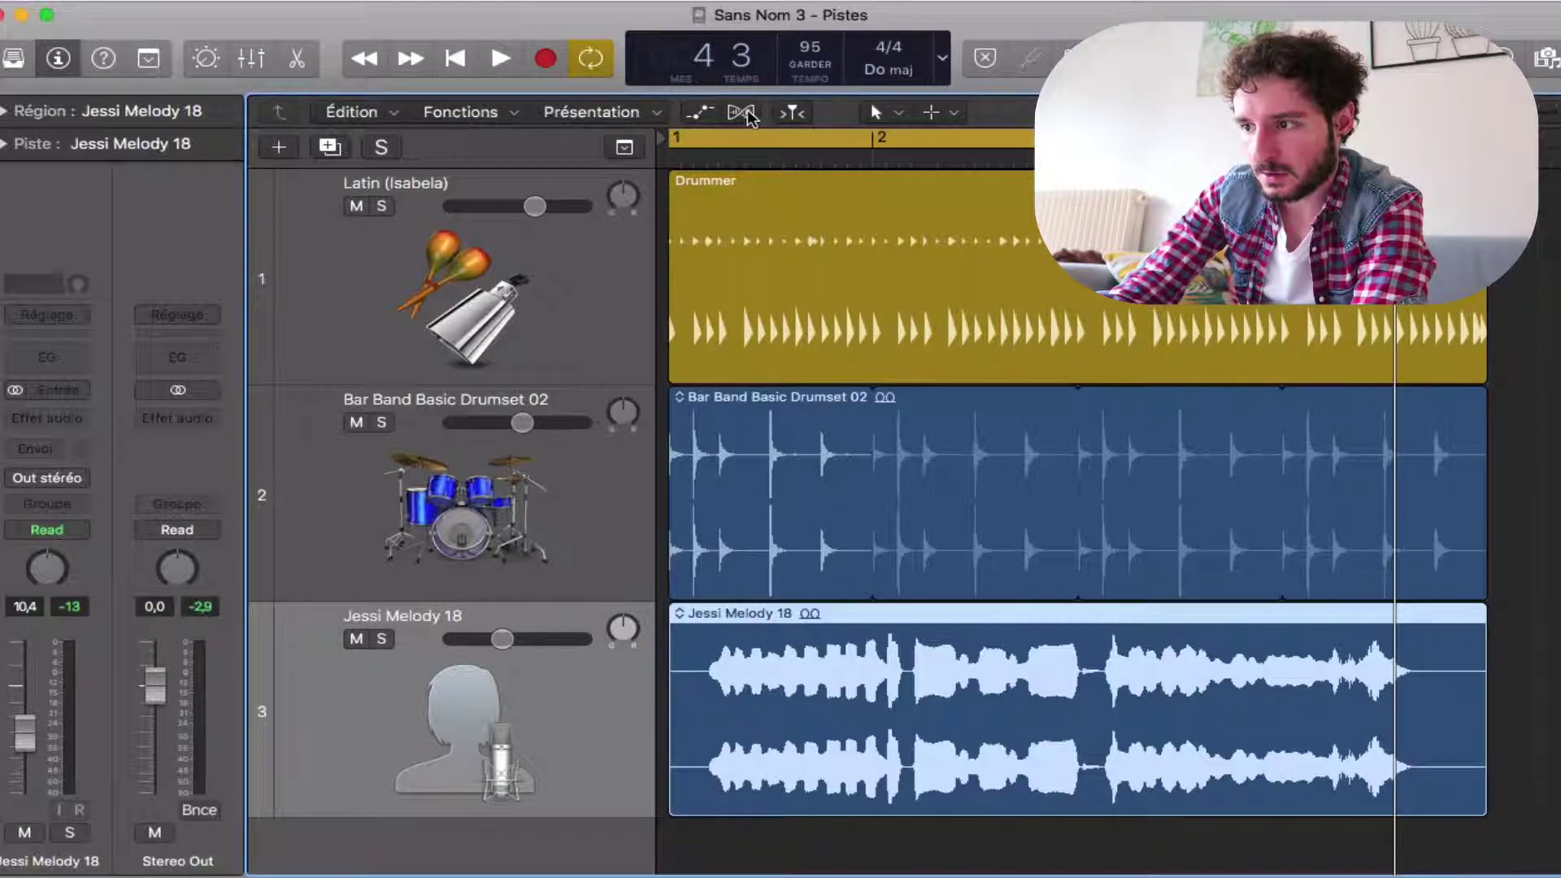
Show Flex editing in the arrangement and set the Jessi Melody 18 track to Flex Time - Monophonic
{"action": "left_click", "coordinate": [746, 111]}
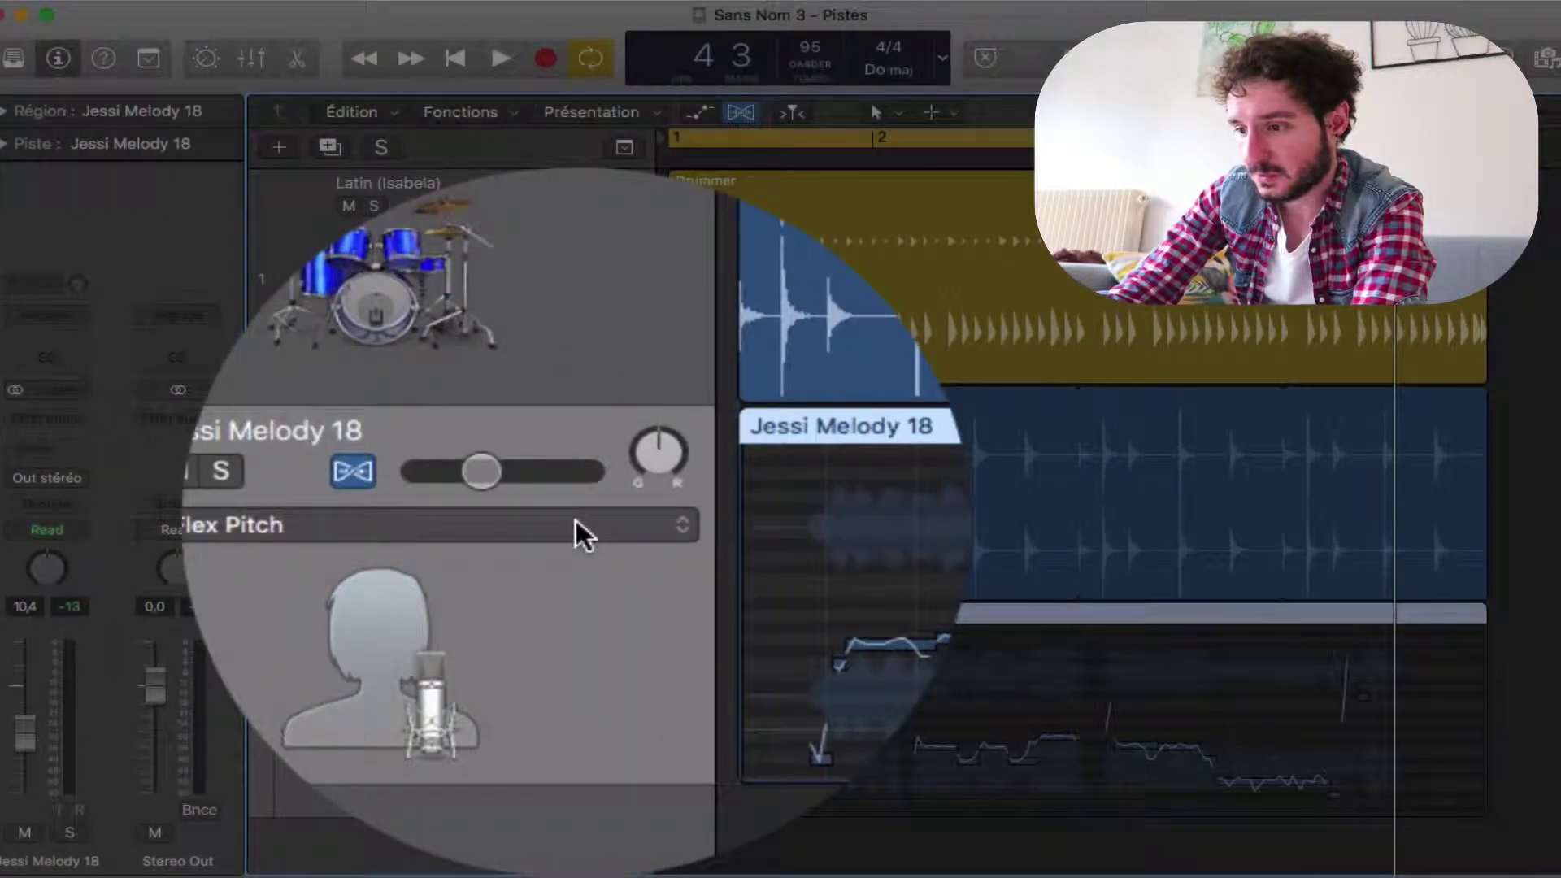
{"action": "left_click", "coordinate": [577, 669]}
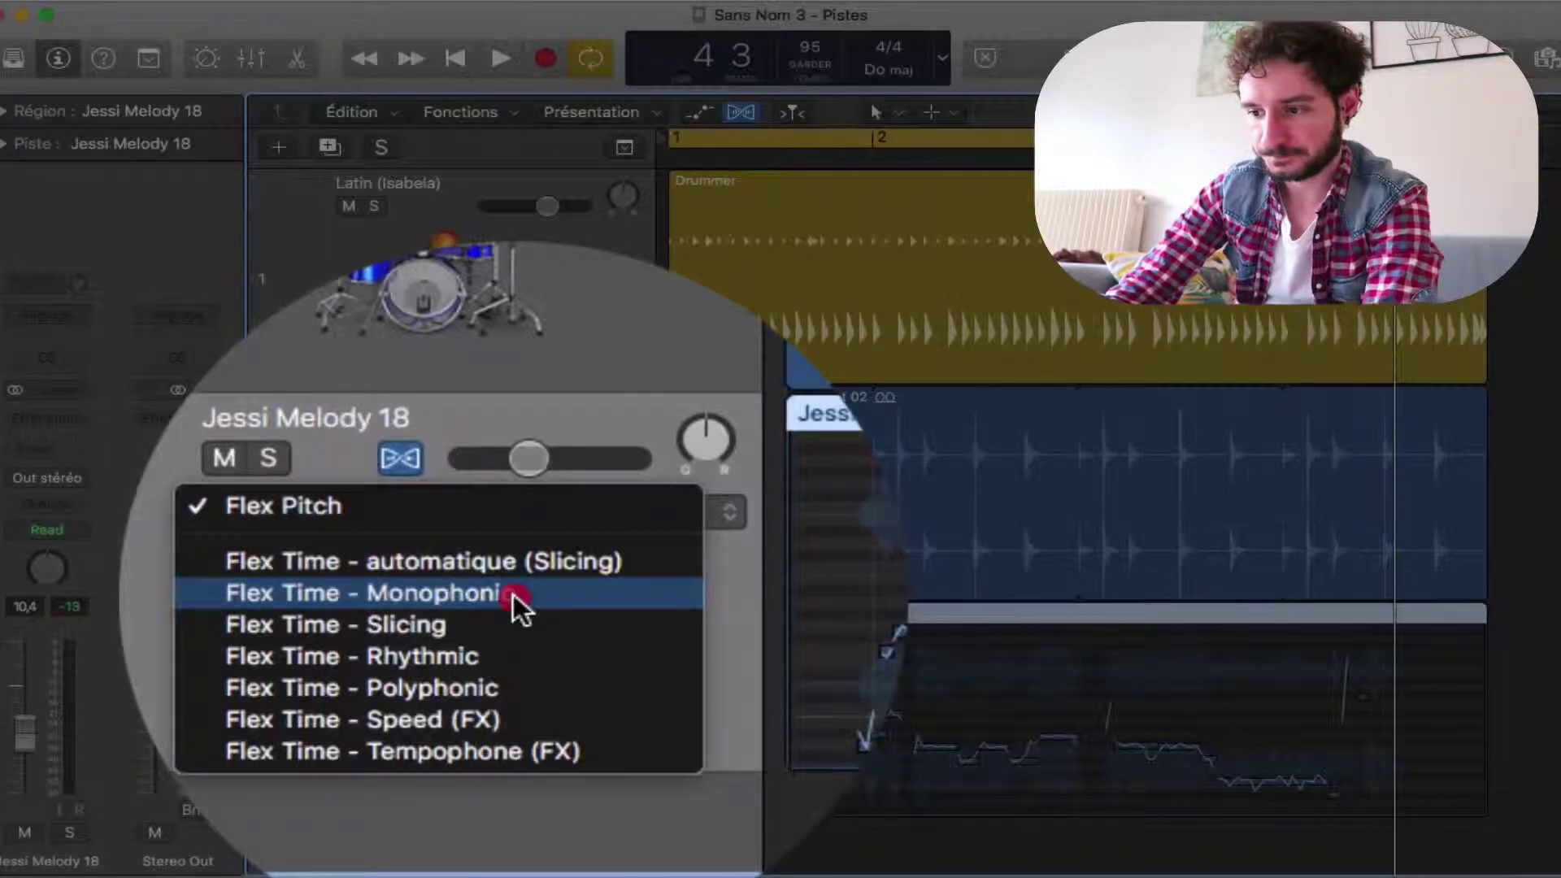
{"action": "left_click", "coordinate": [514, 596]}
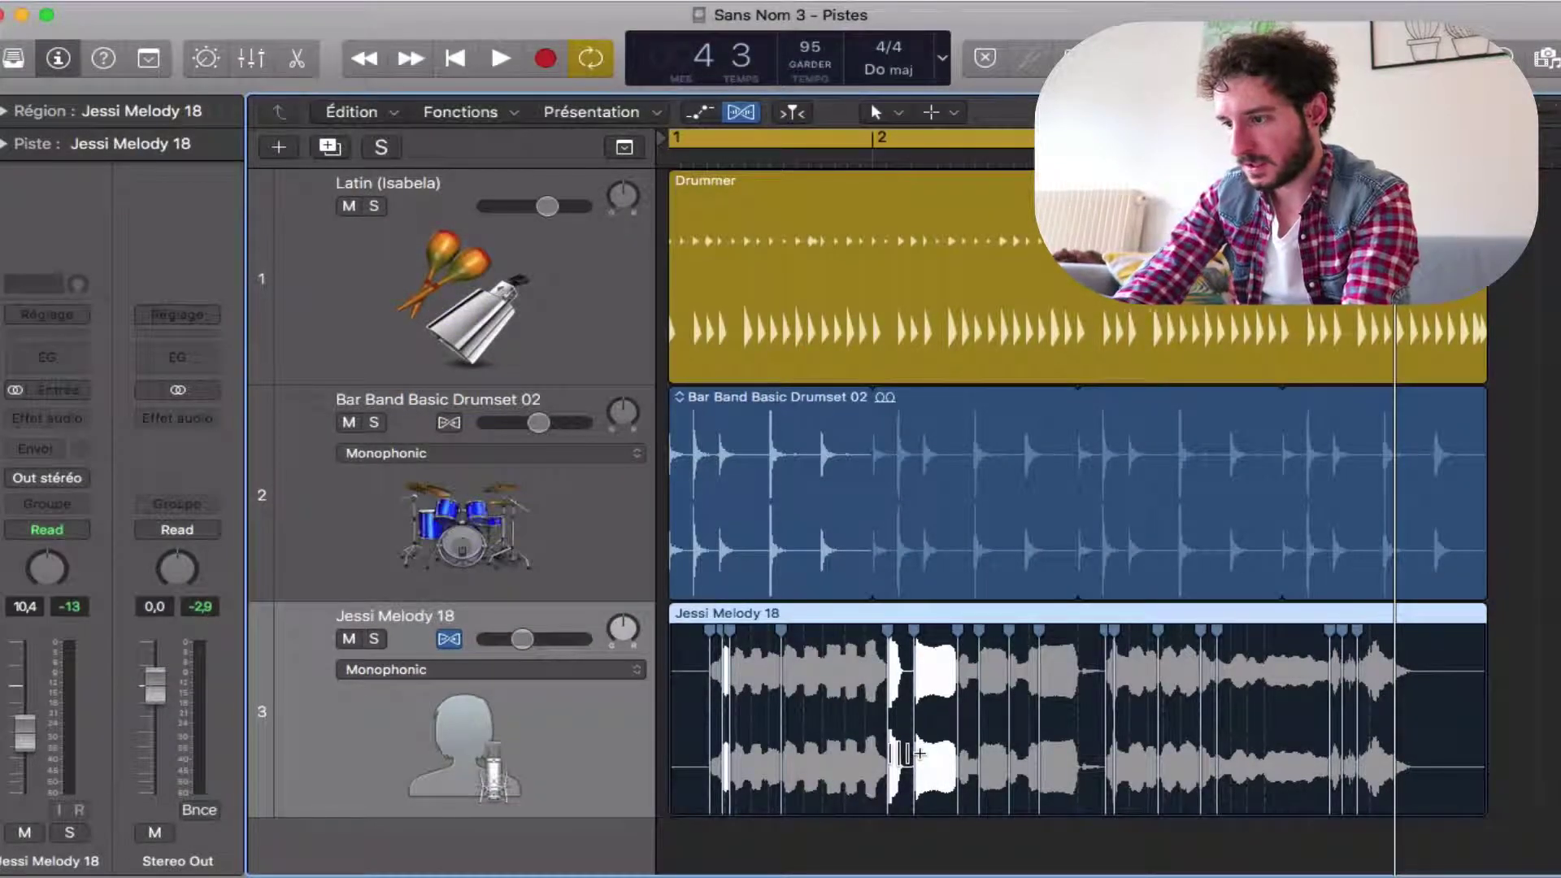
Delete all existing flex markers from the Jessi Melody 18 region and play it back
{"action": "scroll", "coordinate": [899, 754], "scroll_direction": "up", "scroll_amount": 5}
{"action": "scroll", "coordinate": [898, 753], "scroll_direction": "down", "scroll_amount": 3}
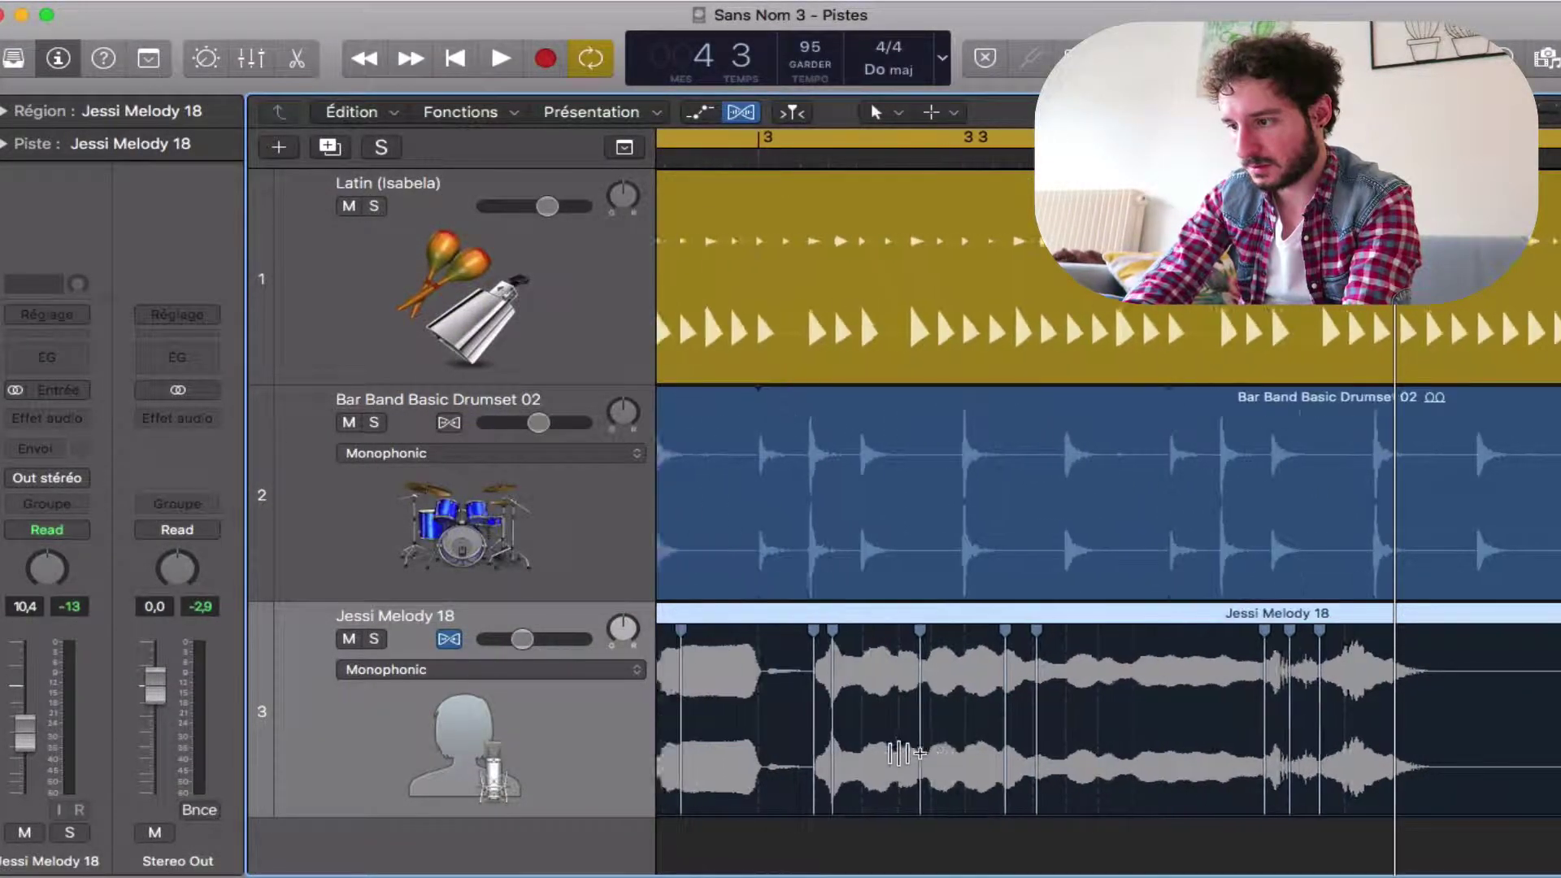
{"action": "scroll", "coordinate": [898, 754], "scroll_direction": "left", "scroll_amount": 10}
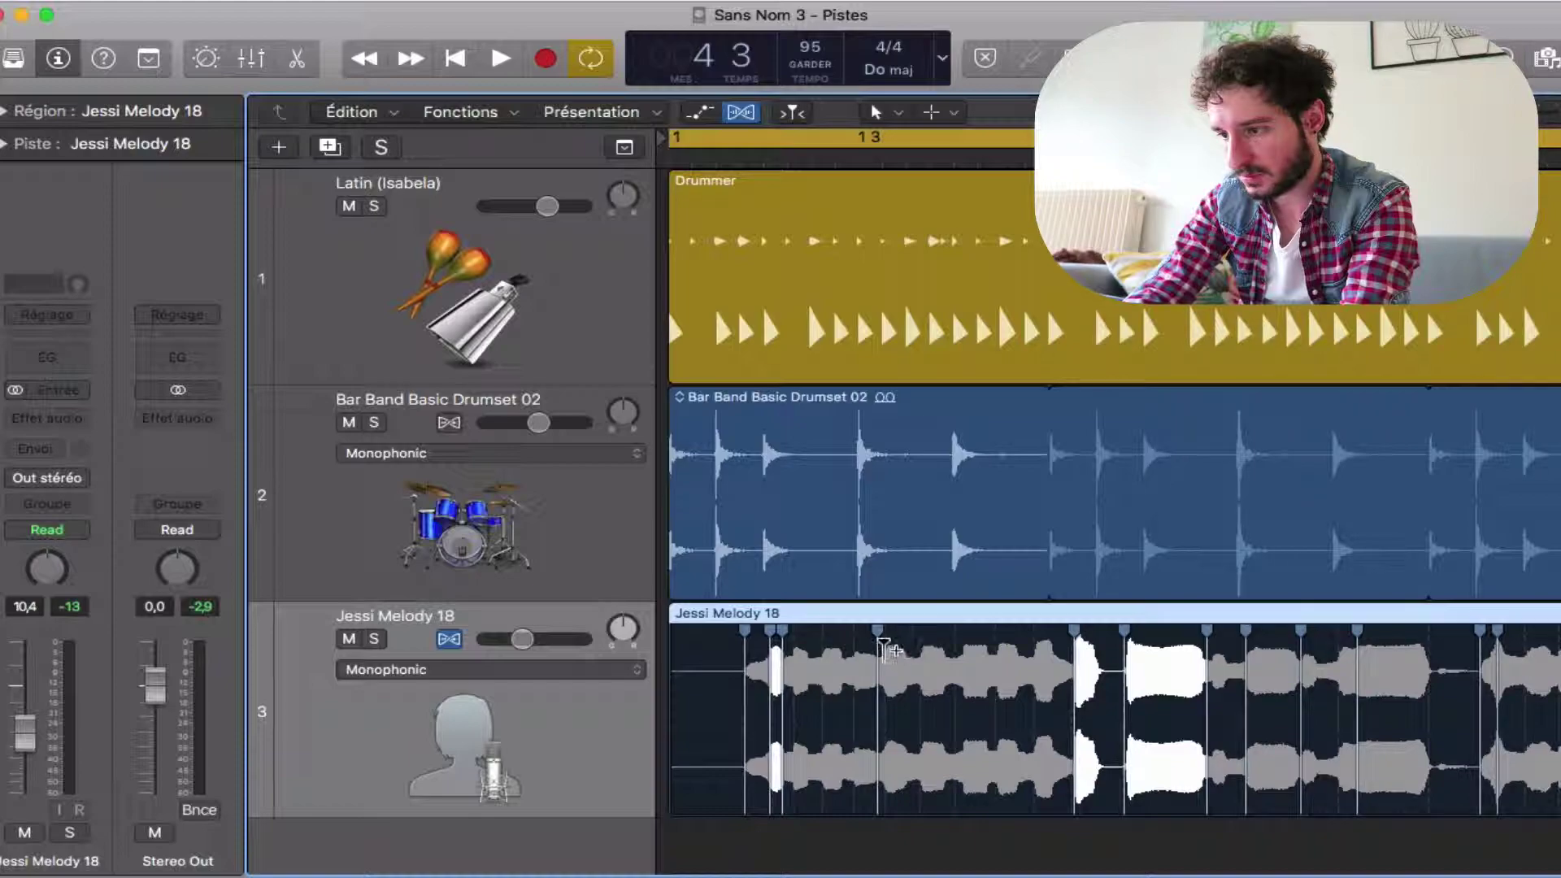
{"action": "left_click", "coordinate": [877, 614]}
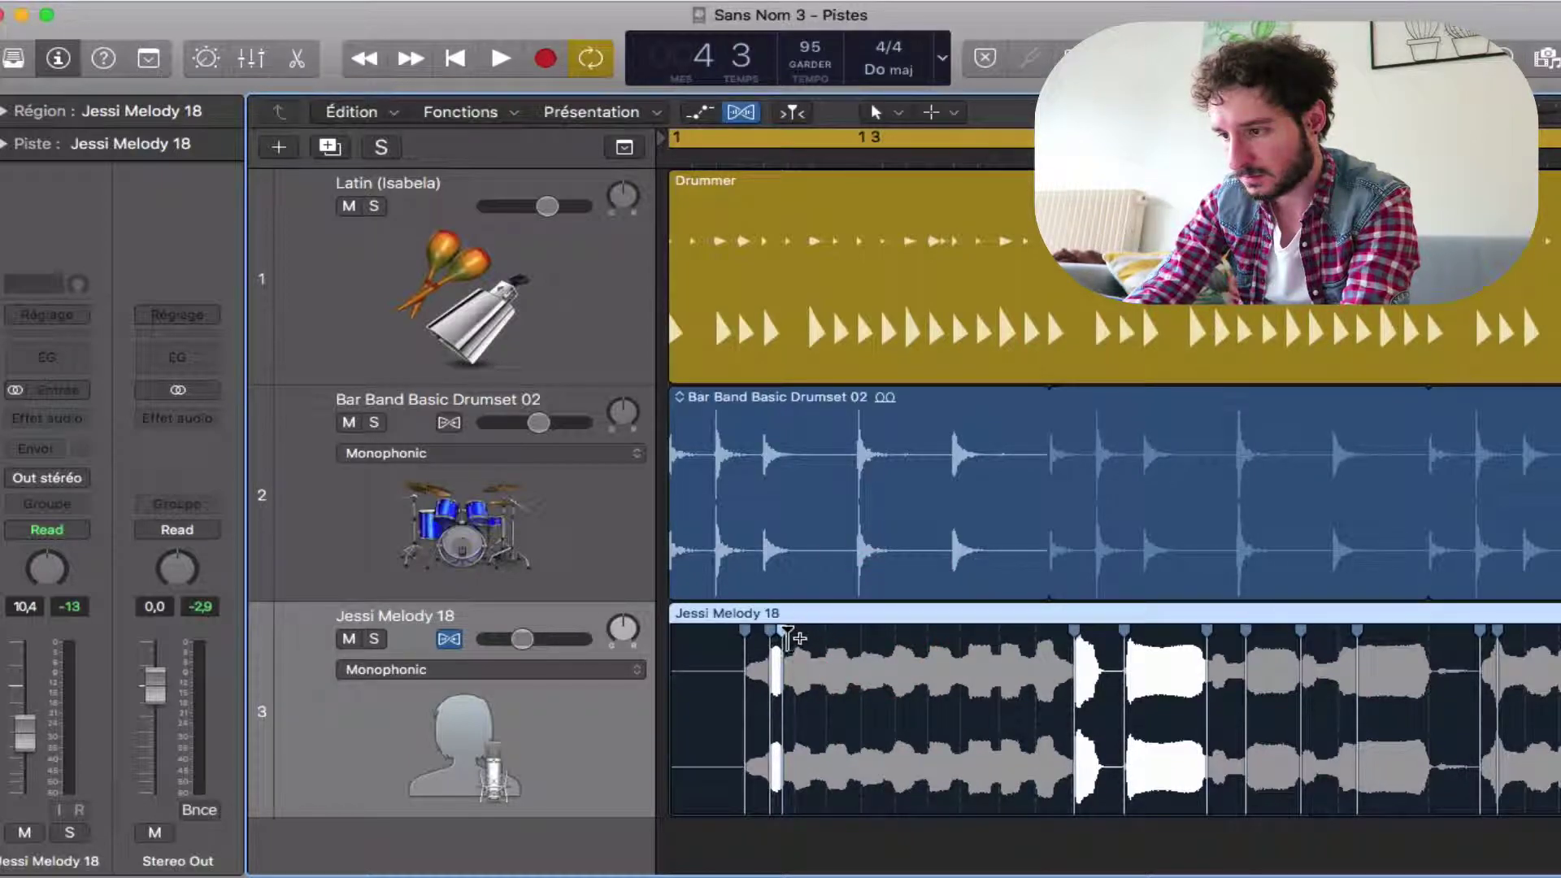
{"action": "left_click", "coordinate": [782, 614]}
{"action": "scroll", "coordinate": [1058, 715], "scroll_direction": "right", "scroll_amount": 5}
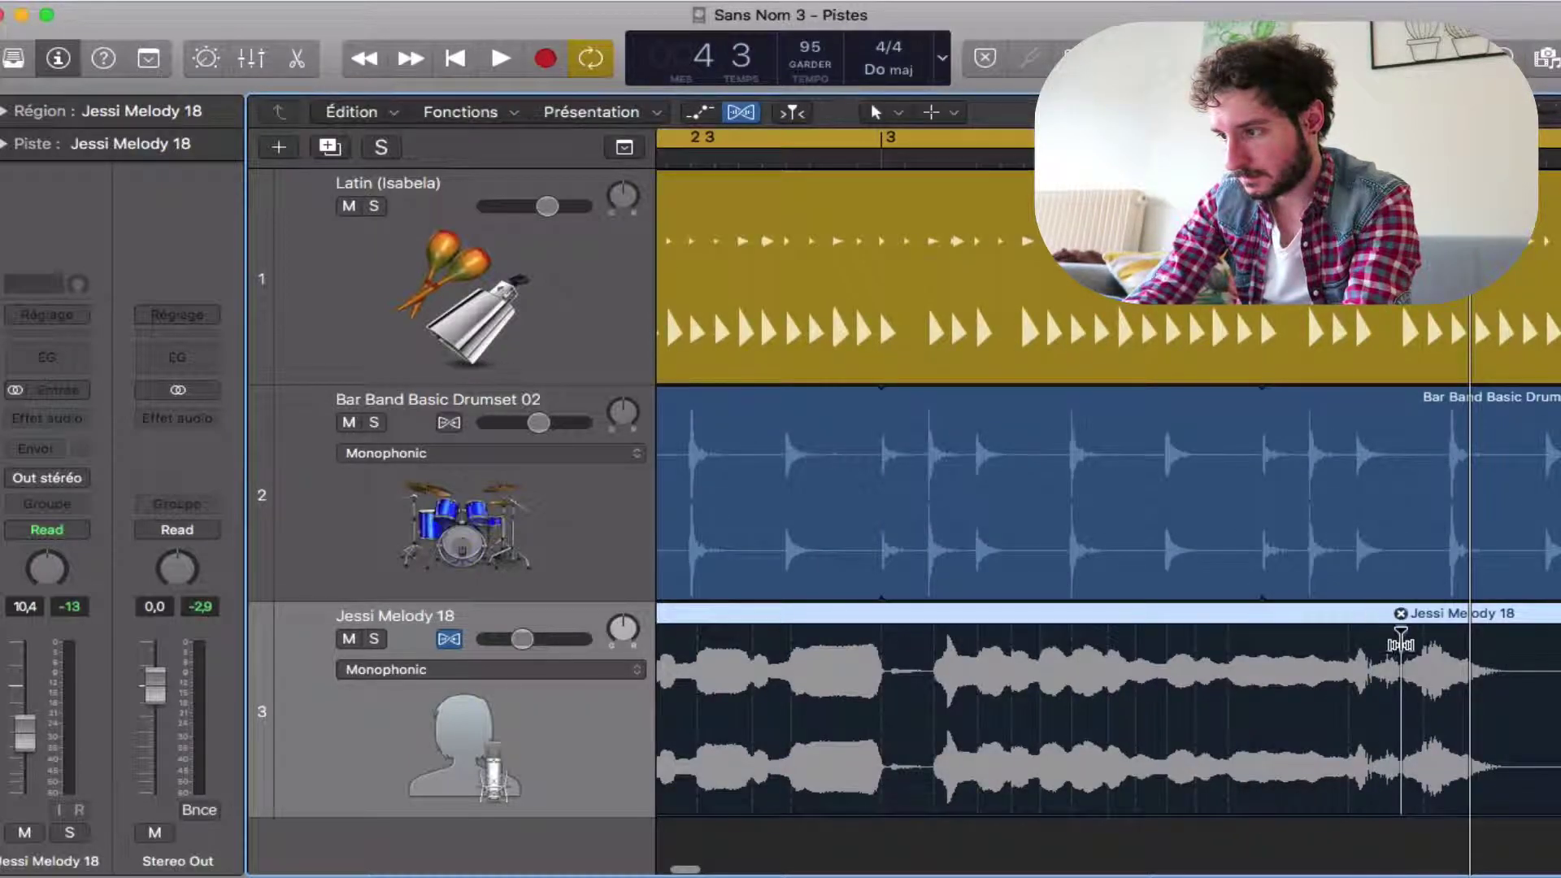
{"action": "scroll", "coordinate": [1395, 654], "scroll_direction": "left", "scroll_amount": 3}
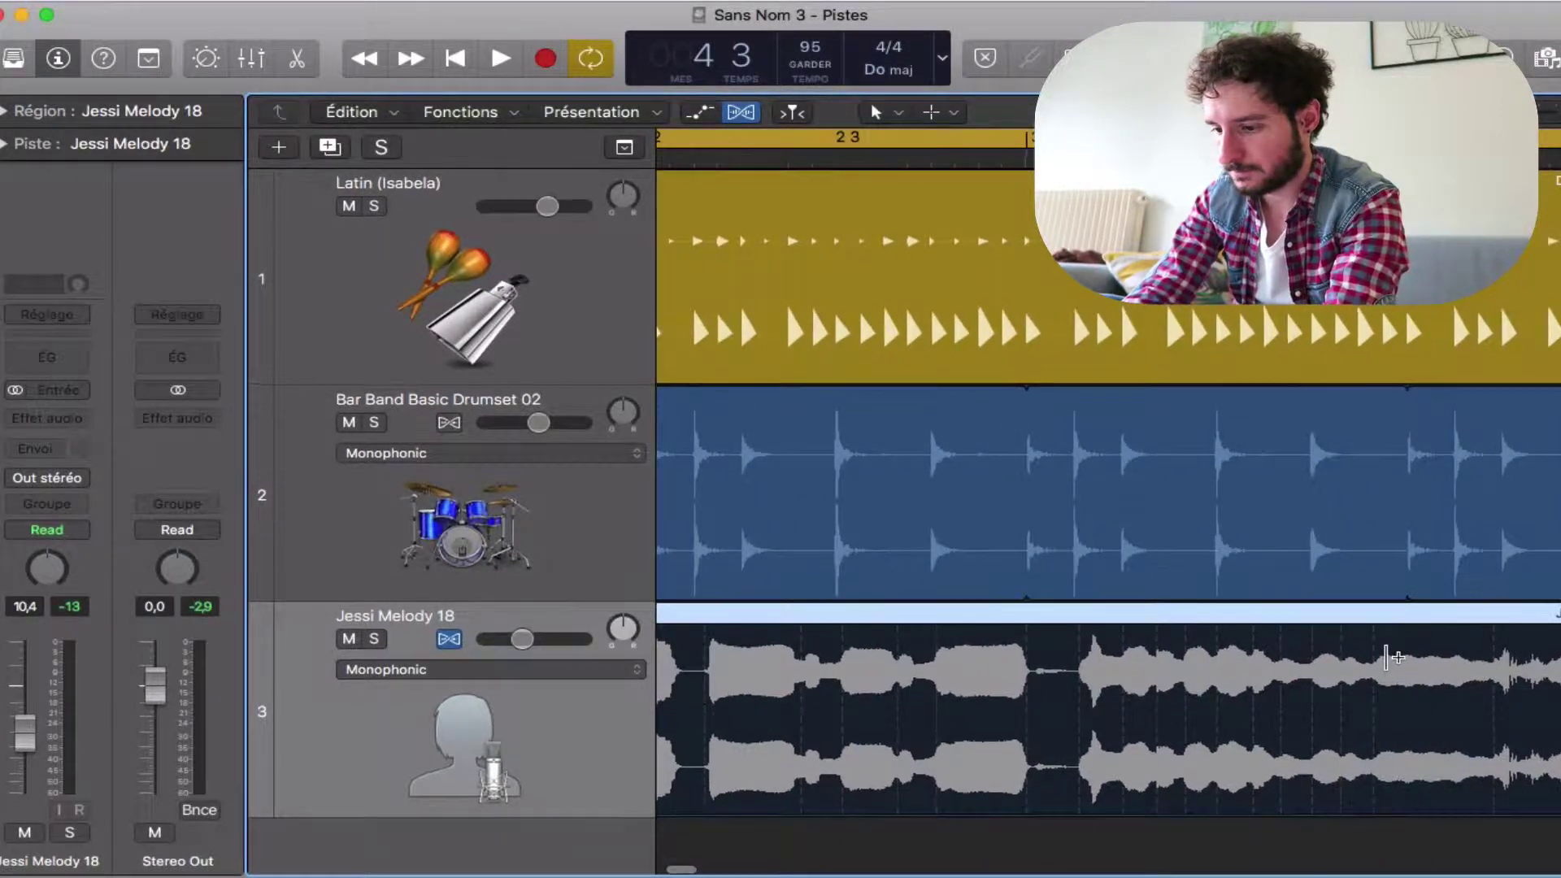
{"action": "key", "text": "space"}
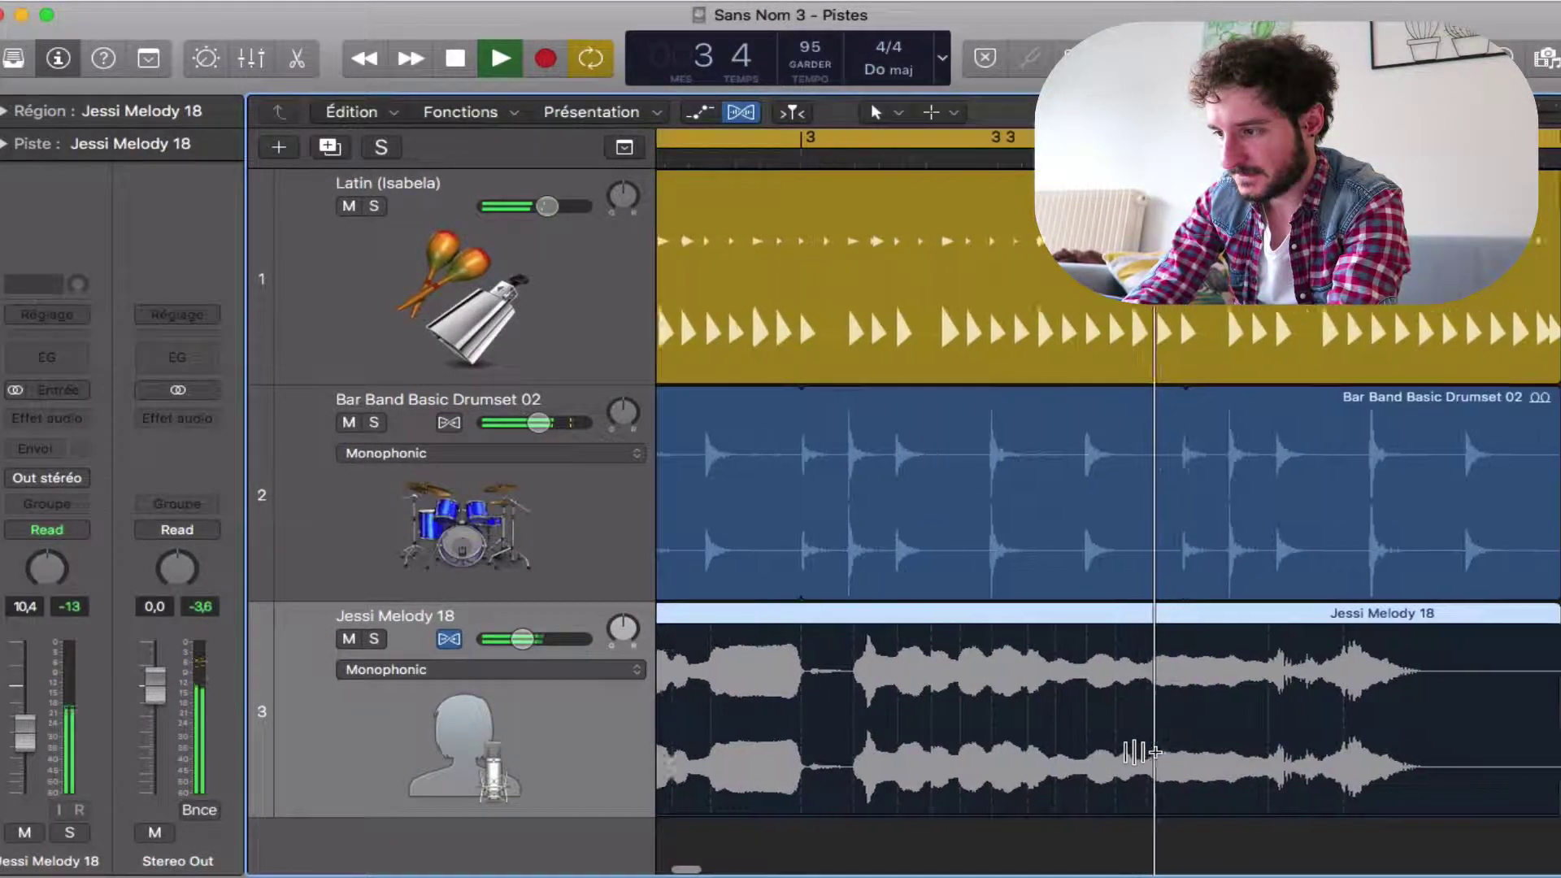
{"action": "key", "text": "space"}
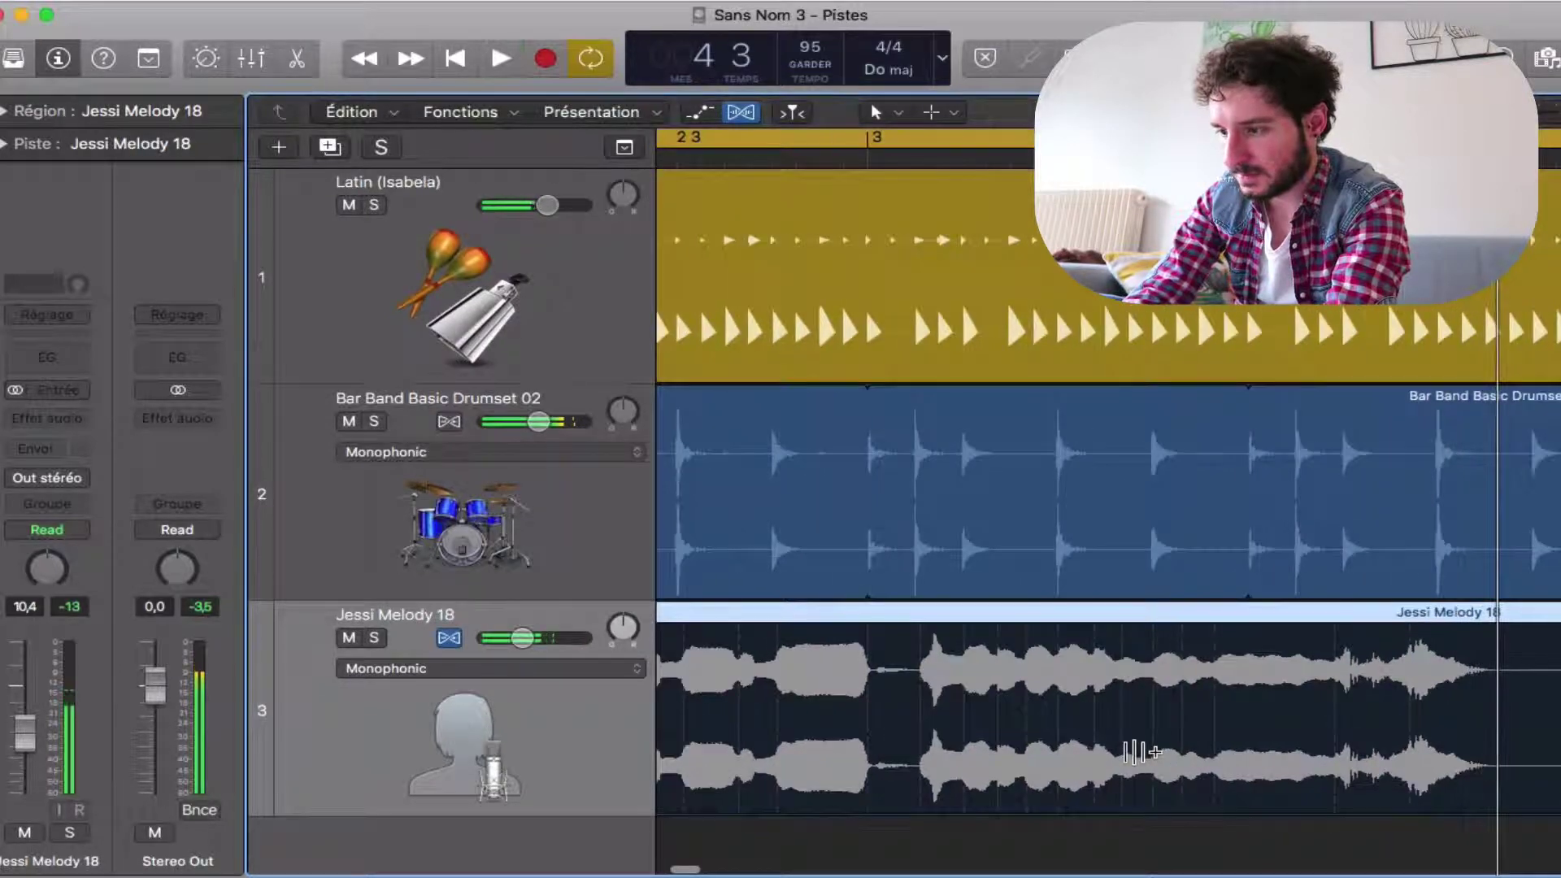
Add flex markers at the start and last note of the bar 2 vocal phrase, aligning both with the nearest drum hits
{"action": "scroll", "coordinate": [1135, 752], "scroll_direction": "left", "scroll_amount": 1}
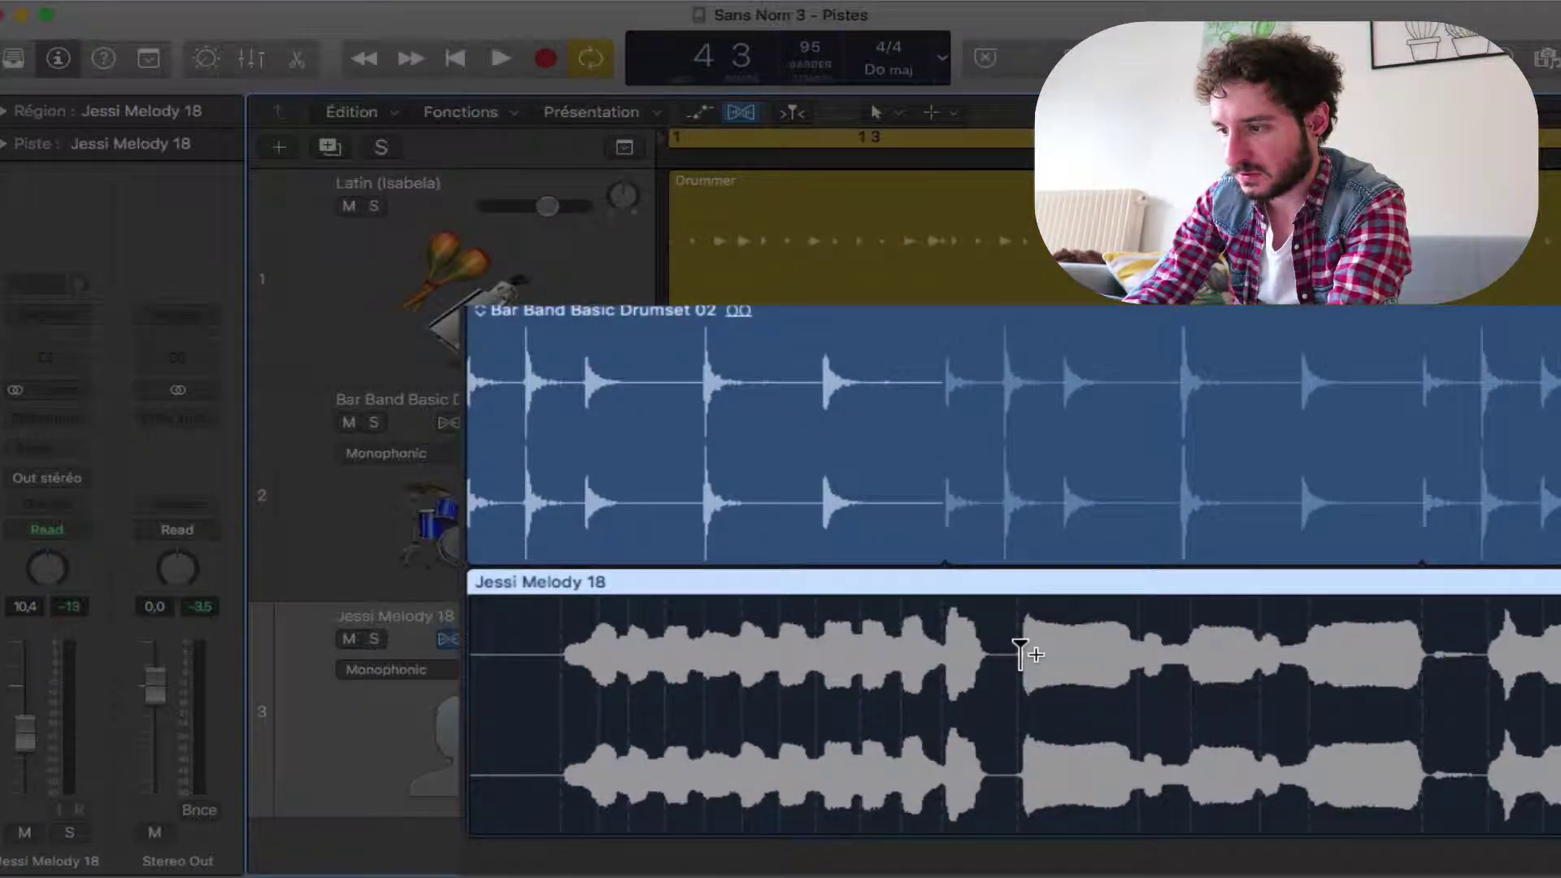
{"action": "left_click", "coordinate": [1021, 655]}
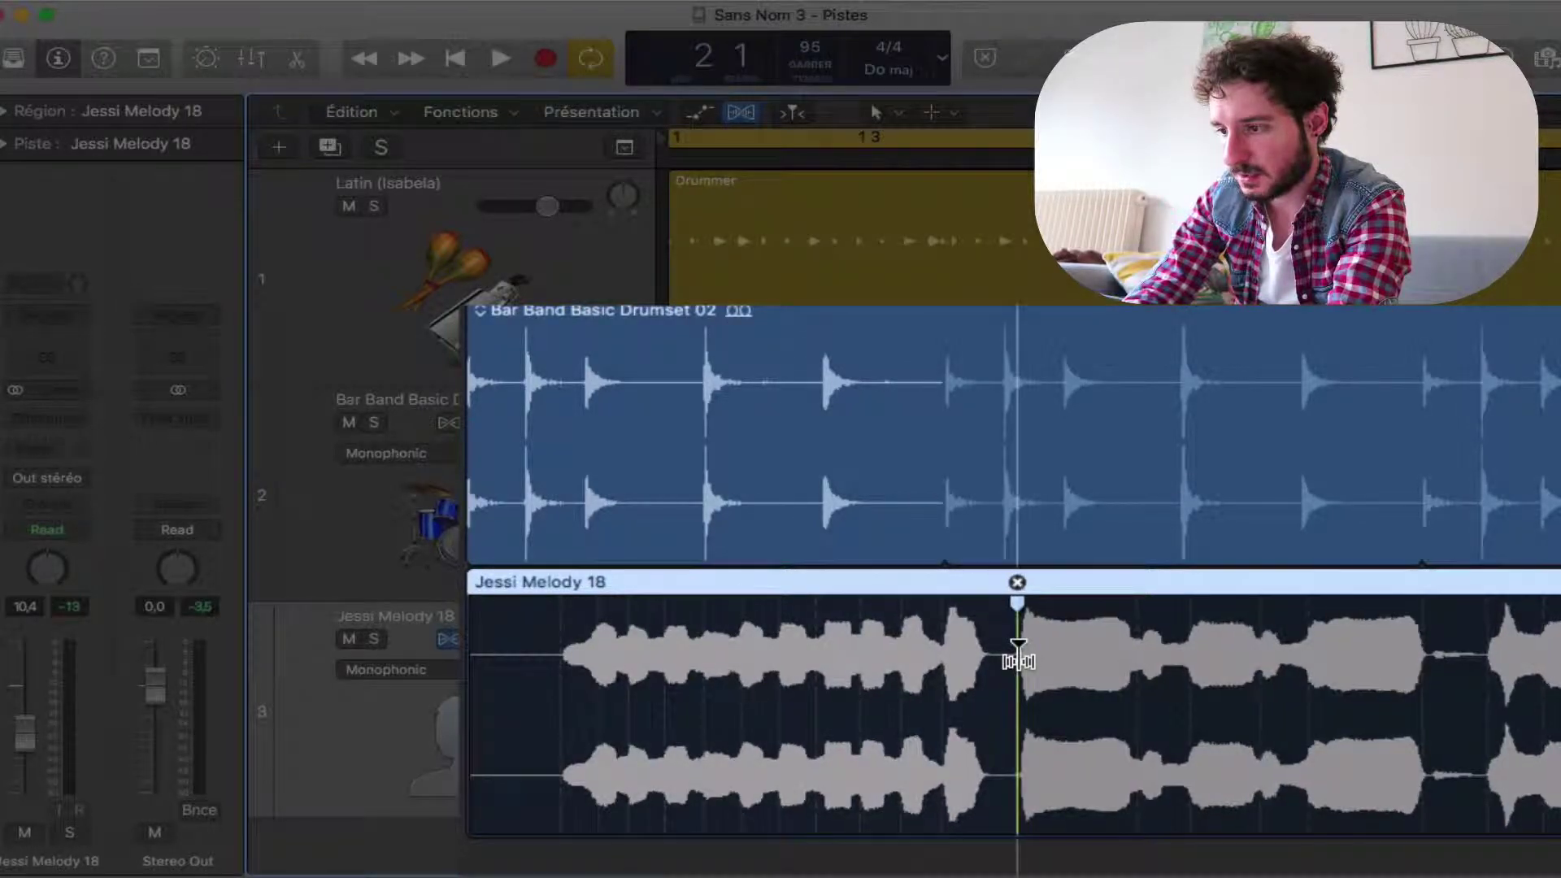
{"action": "left_click_drag", "start_coordinate": [1019, 661], "coordinate": [1013, 659]}
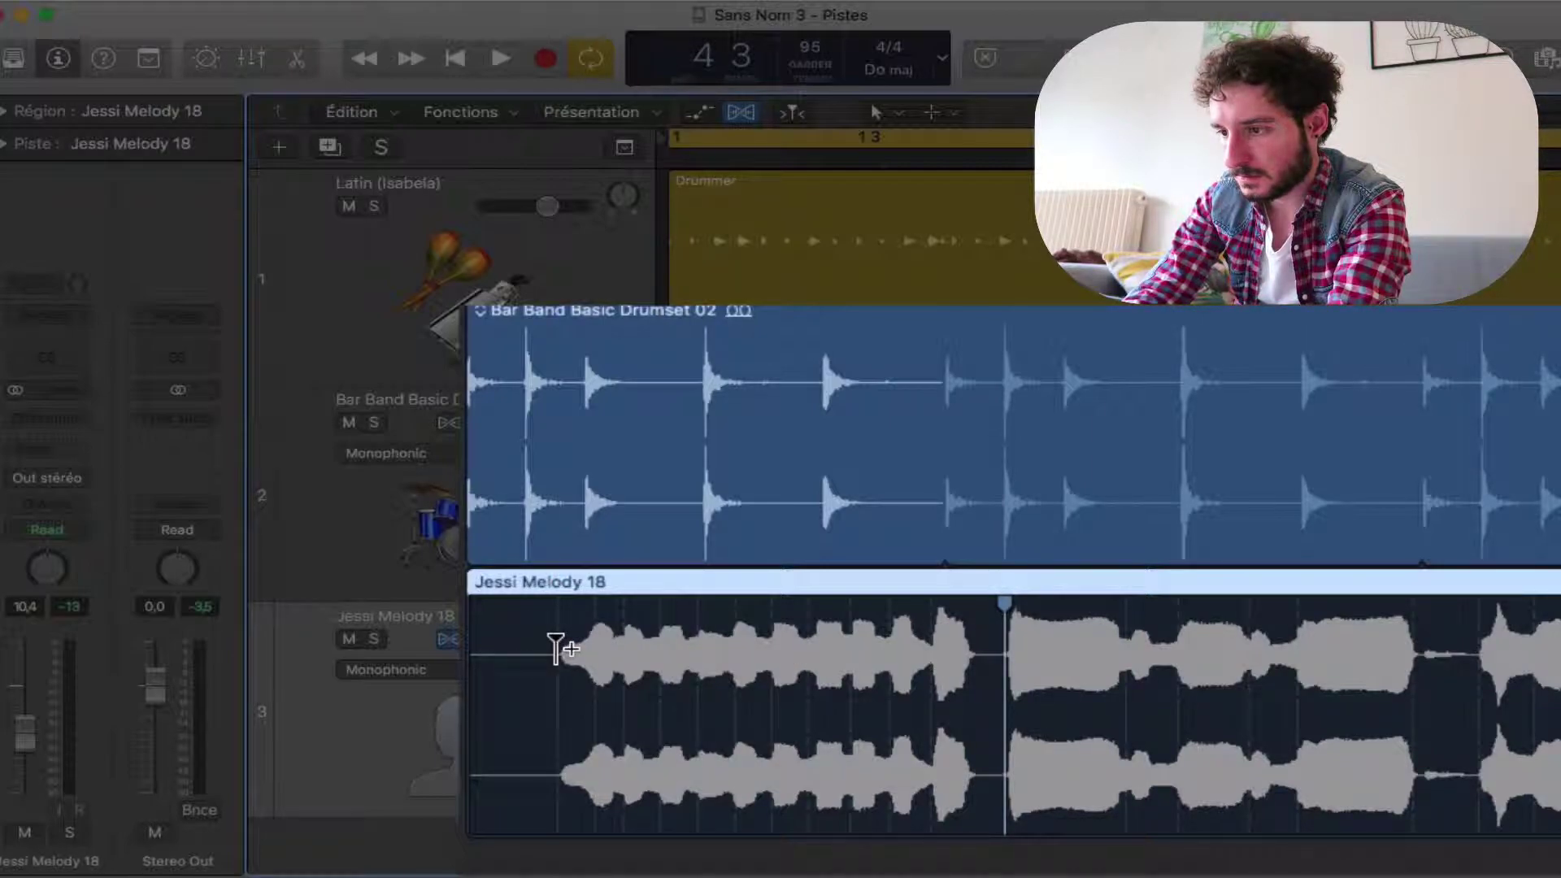
{"action": "scroll", "coordinate": [1038, 601], "scroll_direction": "right", "scroll_amount": 5}
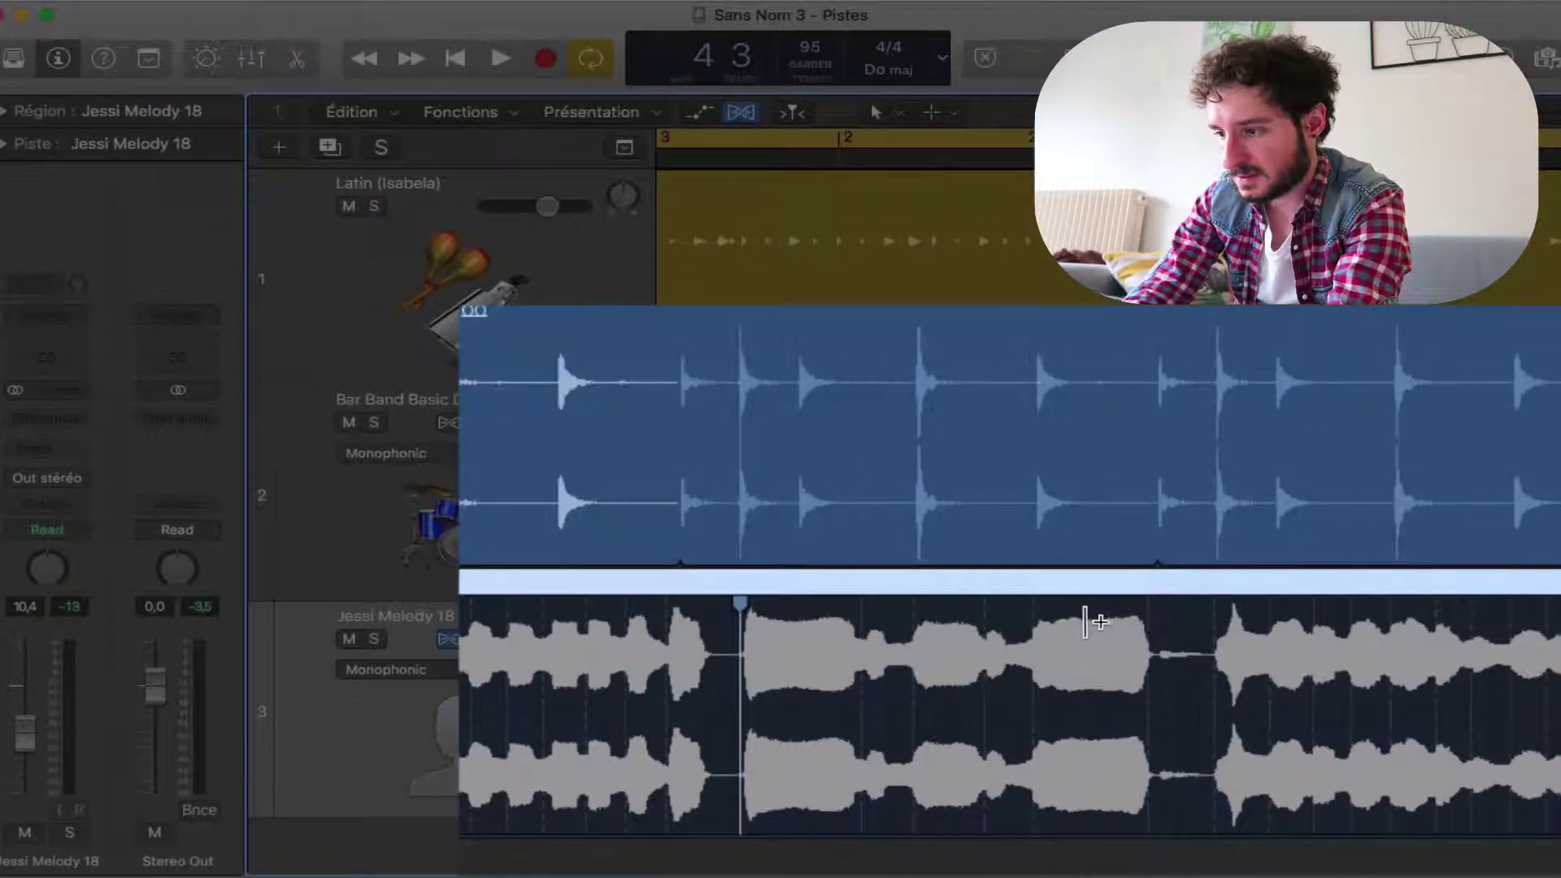
{"action": "left_click_drag", "start_coordinate": [1032, 618], "coordinate": [1038, 620]}
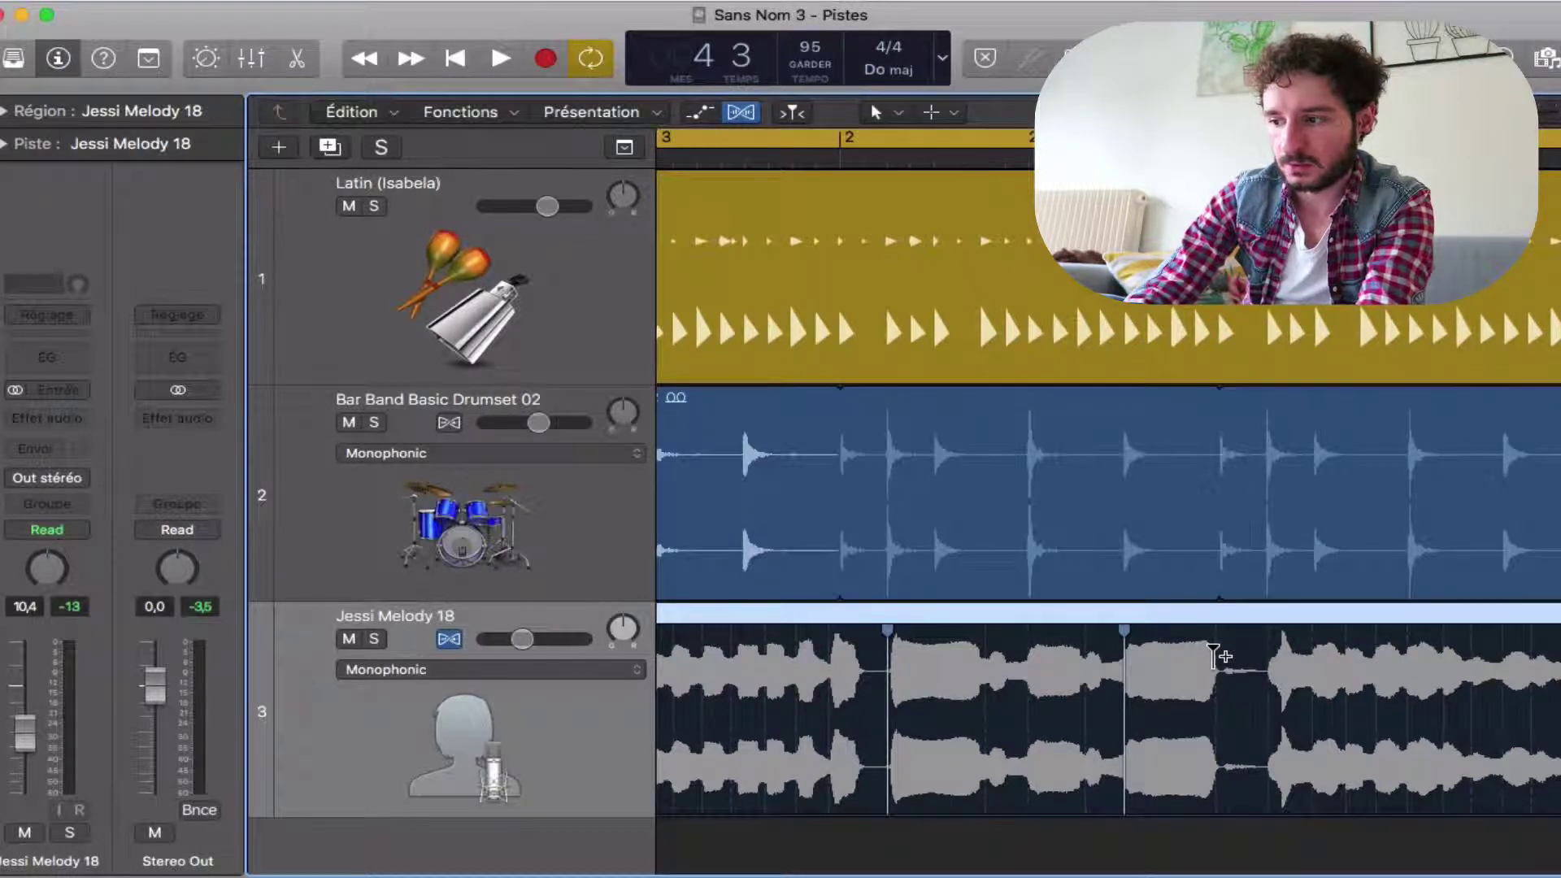
Add flex markers at the bar 2 phrase's end and the bar 3 phrase's start, align them with drum hits, and play back
{"action": "mouse_move", "coordinate": [1220, 657]}
{"action": "left_mouse_down"}
{"action": "mouse_move", "coordinate": [1217, 642]}
{"action": "mouse_move", "coordinate": [1266, 642]}
{"action": "mouse_move", "coordinate": [1270, 658]}
{"action": "left_mouse_up"}
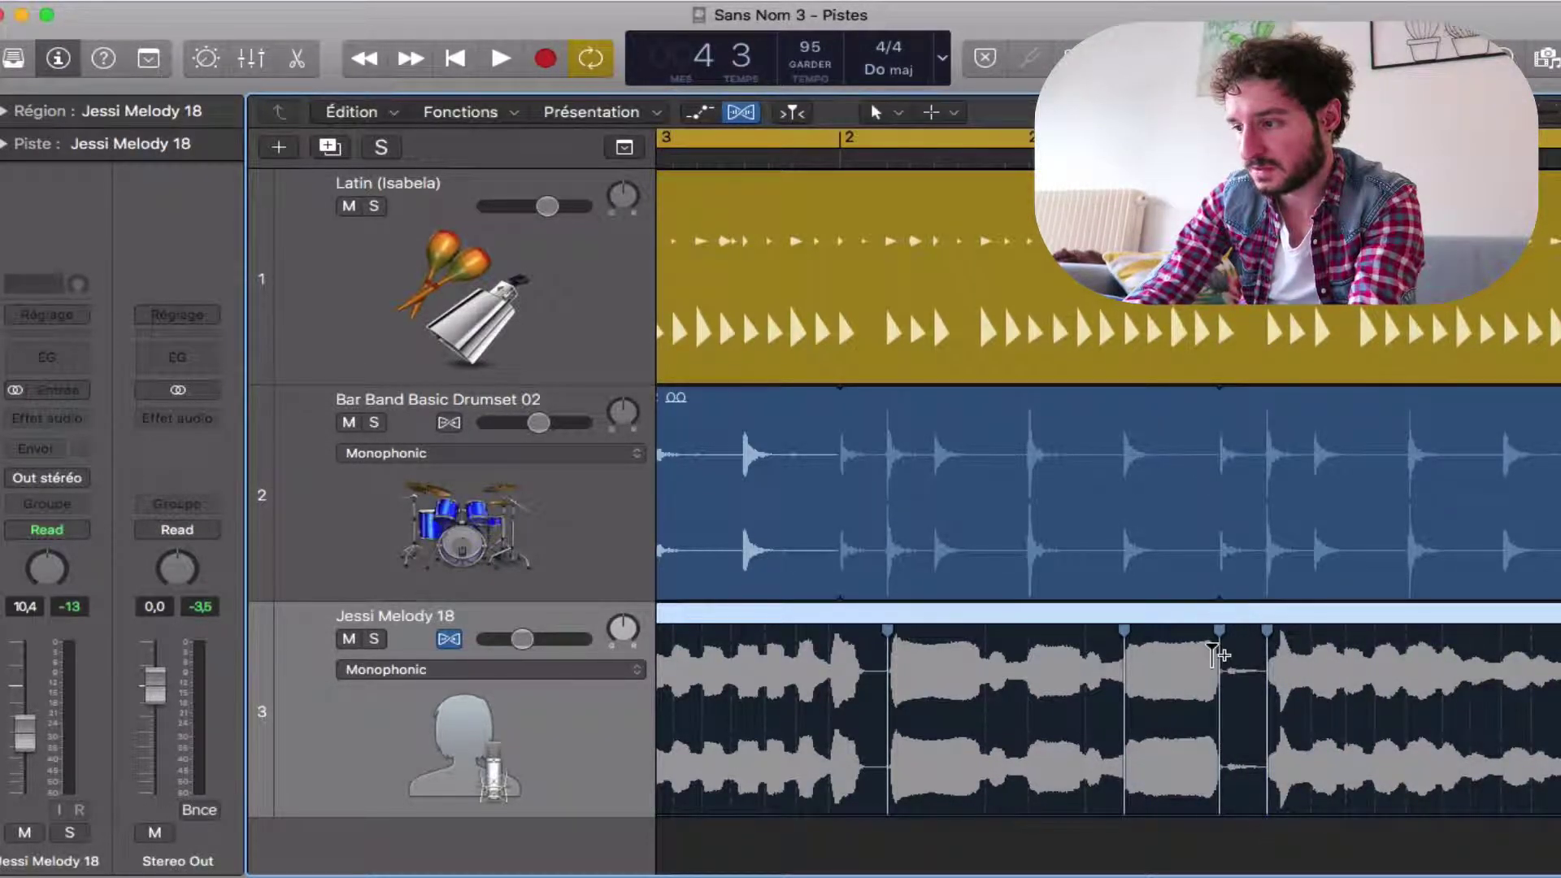
{"action": "left_click", "coordinate": [1218, 659]}
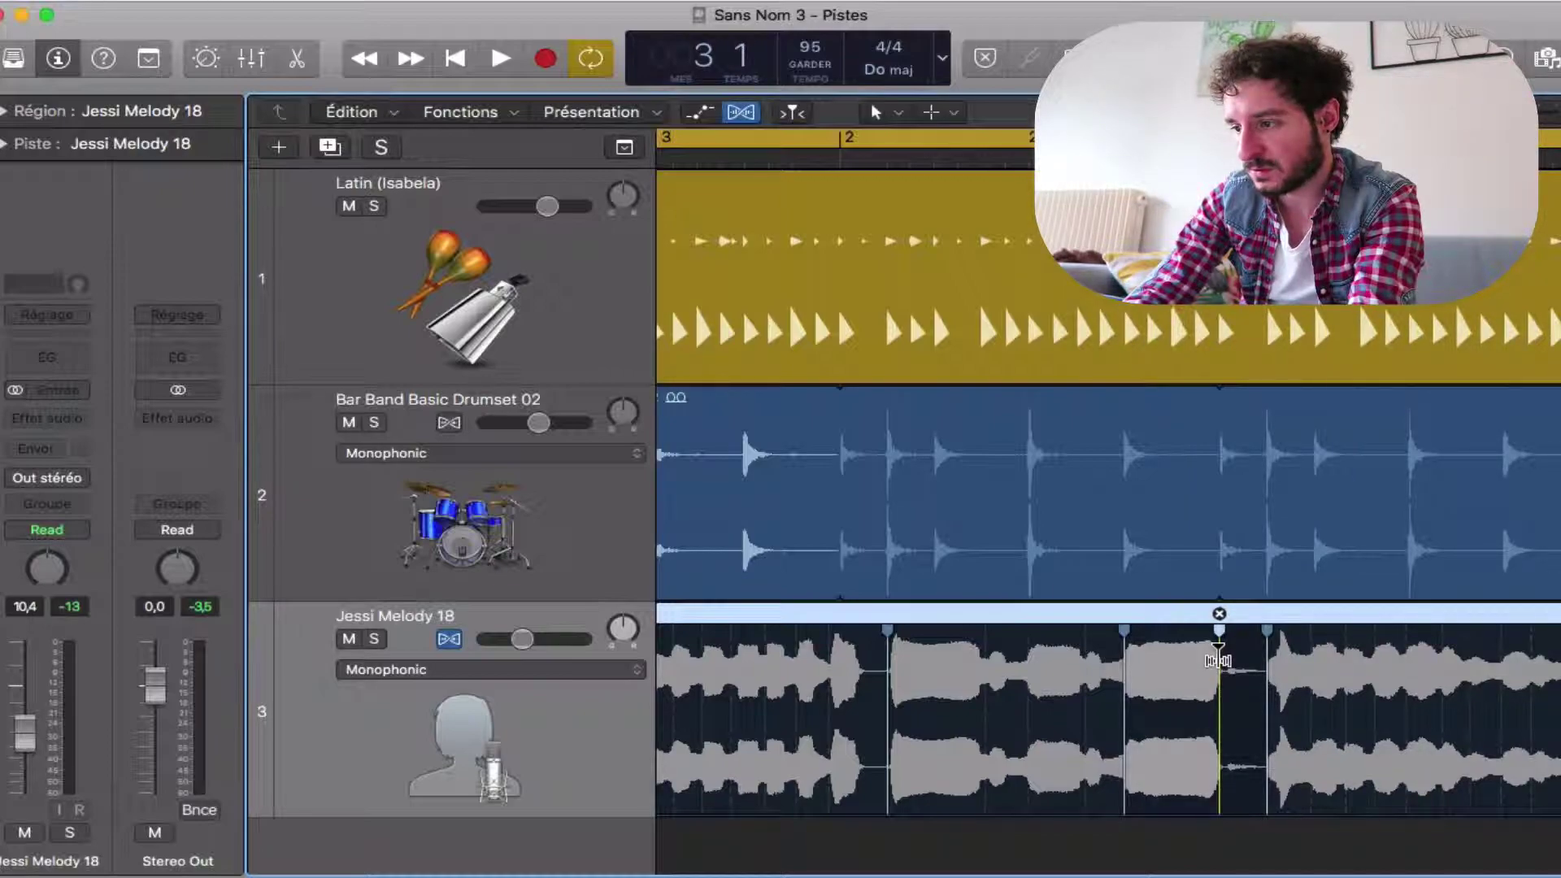
{"action": "mouse_move", "coordinate": [1222, 659]}
{"action": "left_mouse_down"}
{"action": "mouse_move", "coordinate": [1236, 662]}
{"action": "mouse_move", "coordinate": [1188, 657]}
{"action": "mouse_move", "coordinate": [1245, 658]}
{"action": "mouse_move", "coordinate": [1225, 663]}
{"action": "left_mouse_up"}
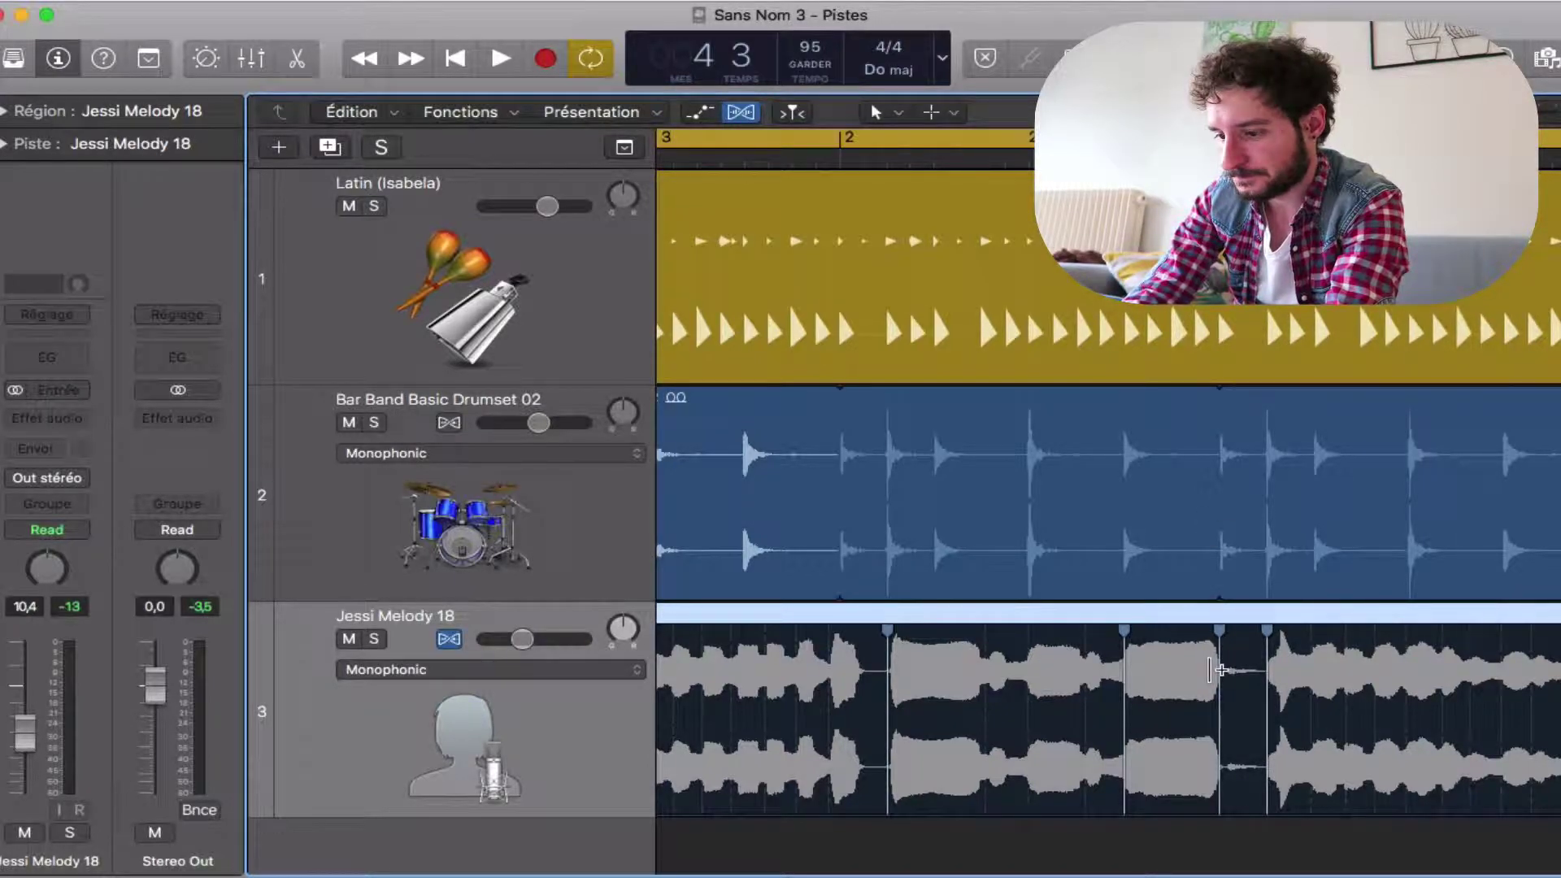
{"action": "key", "text": "space"}
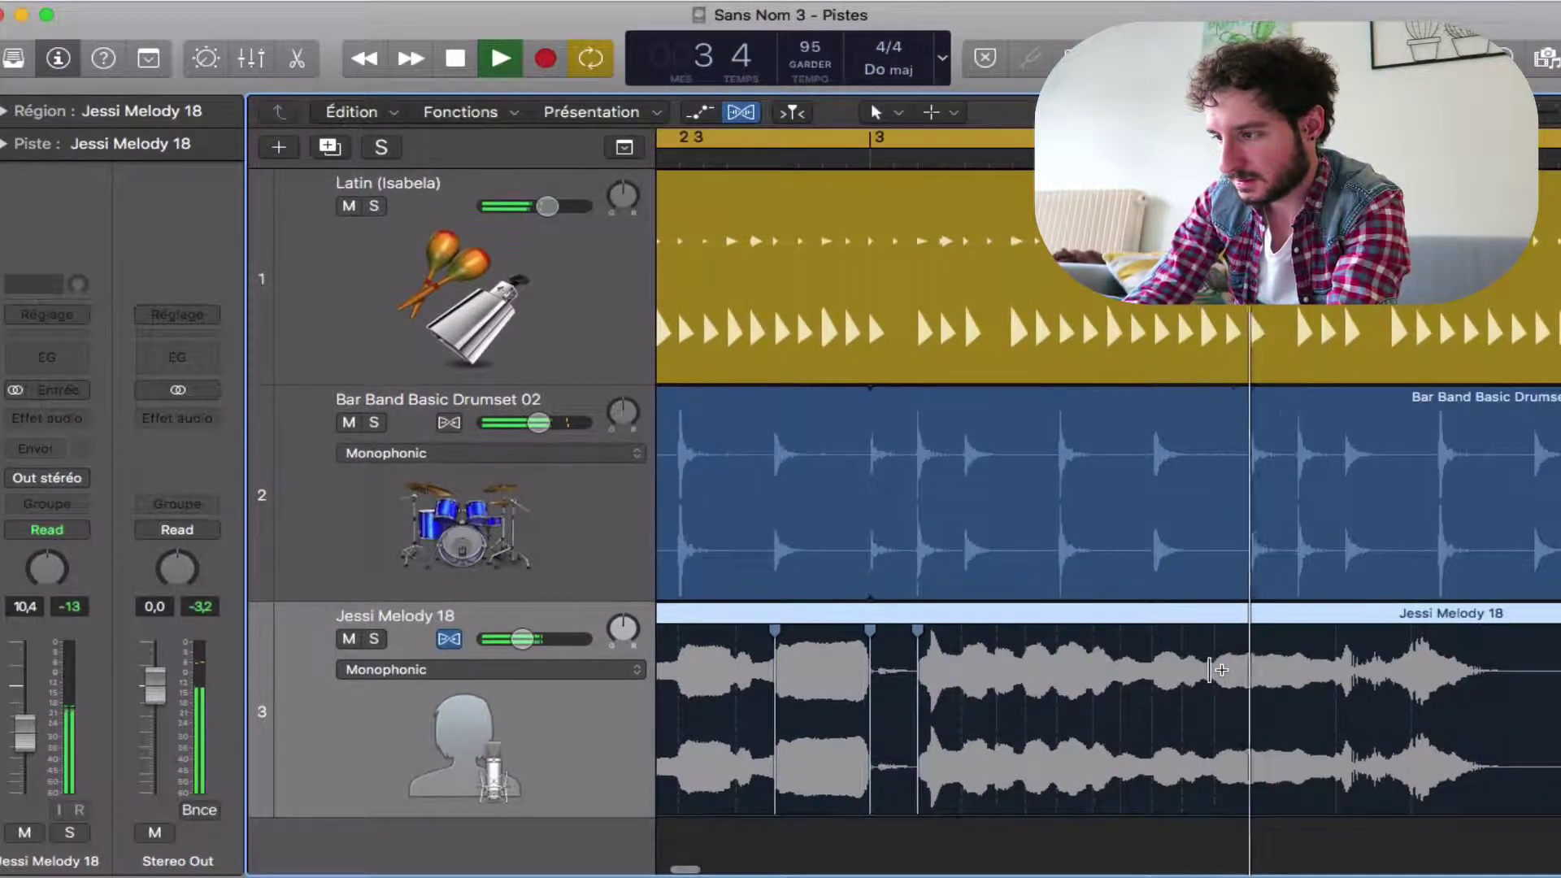
{"action": "key", "text": "space"}
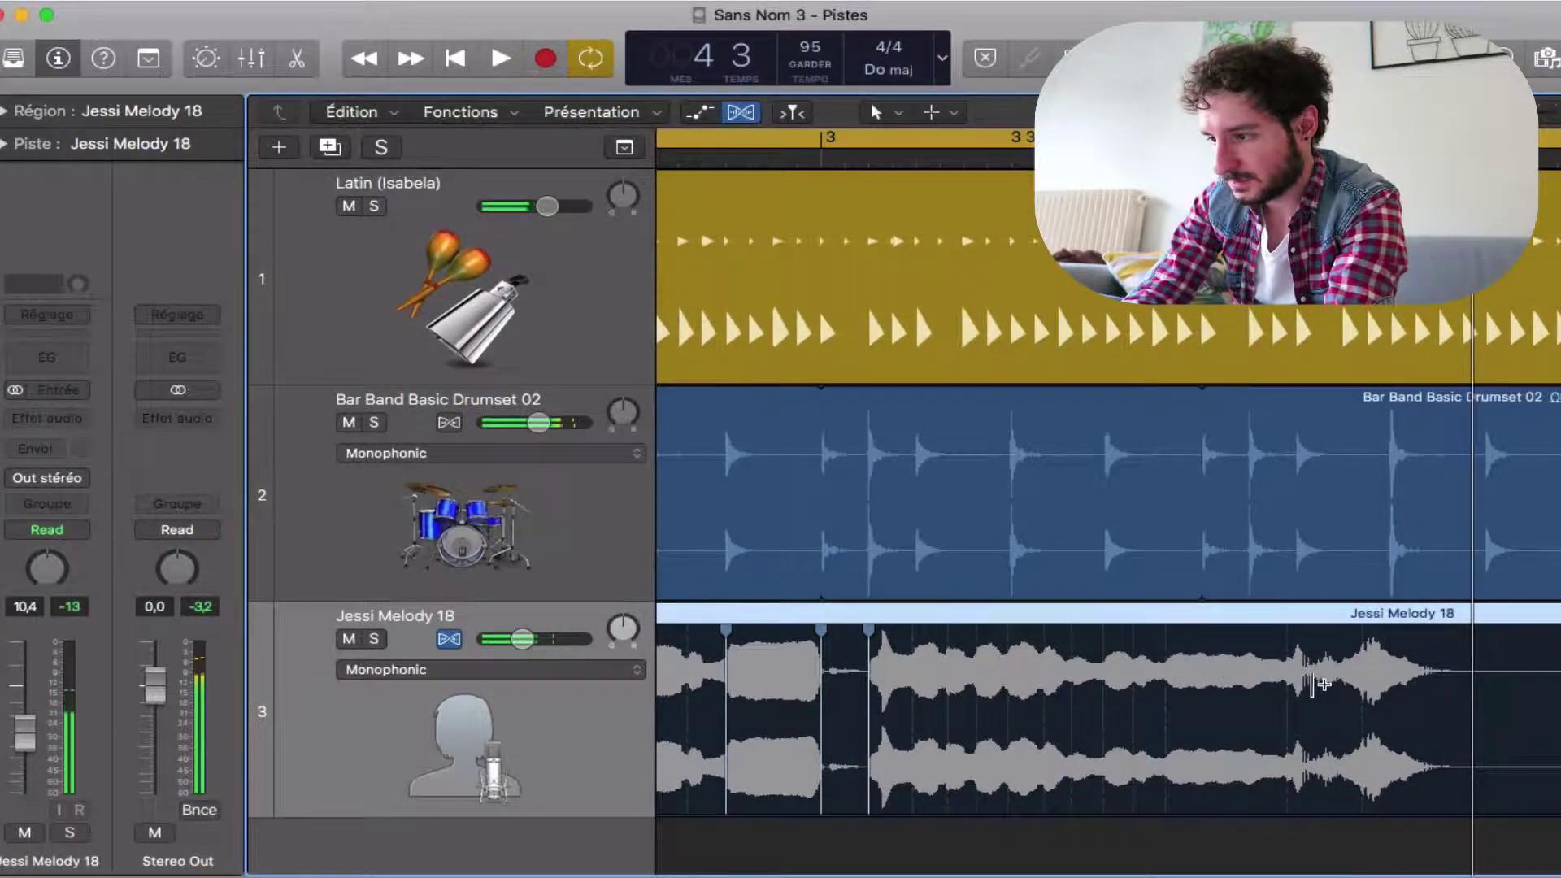